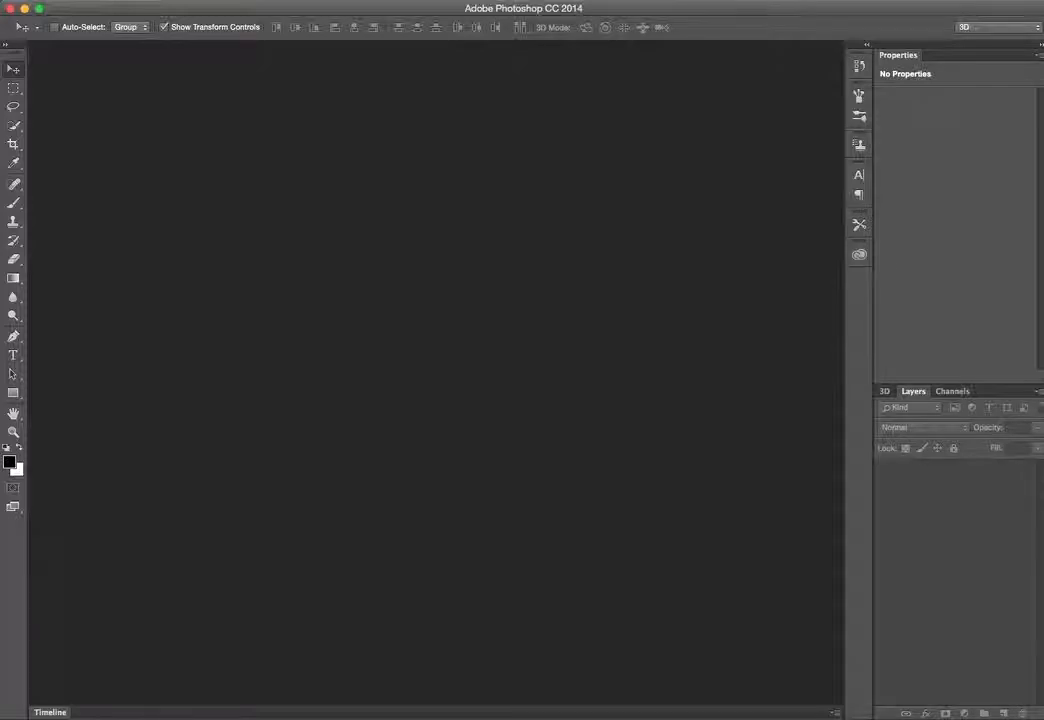
# Start a new document named 3DExtrusions and set its width to 800 and height to 600 pixels
pyautogui.press('super+n')
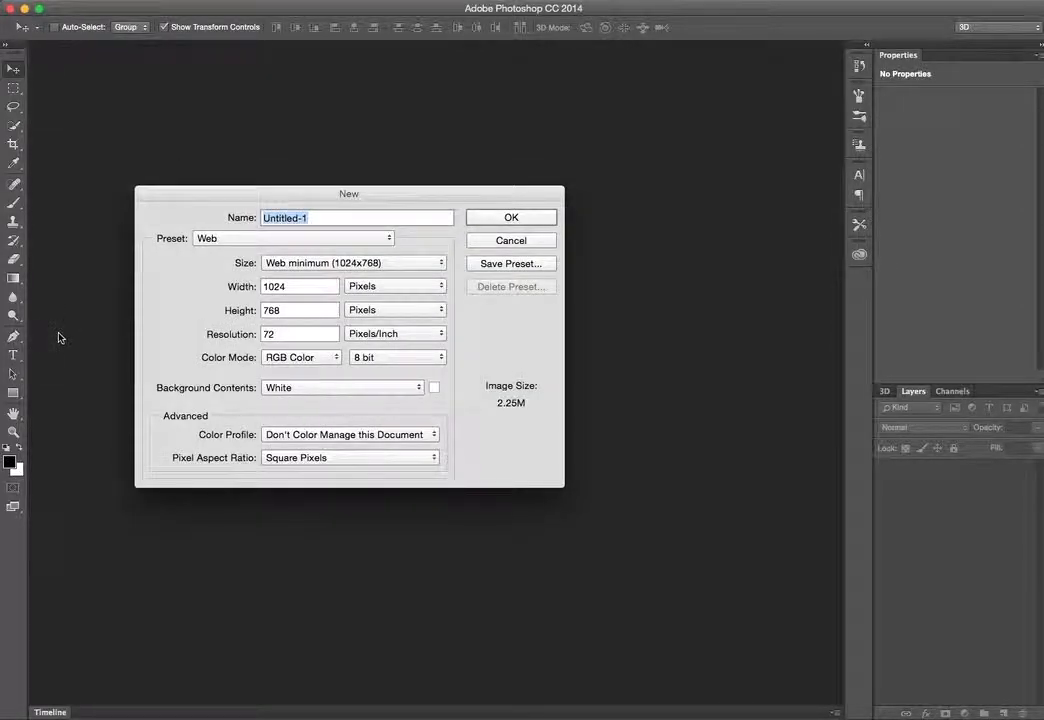
pyautogui.write('3DExtrusions')
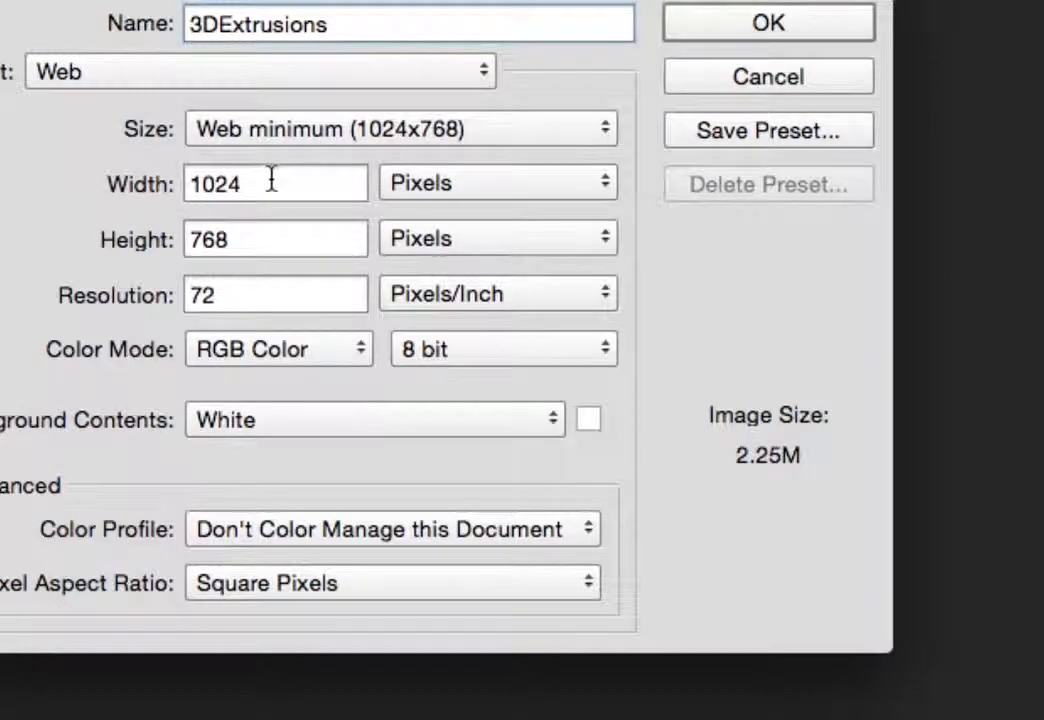
pyautogui.moveTo(271, 180); pyautogui.dragTo(163, 182)
pyautogui.write('800')
pyautogui.press('Tab')
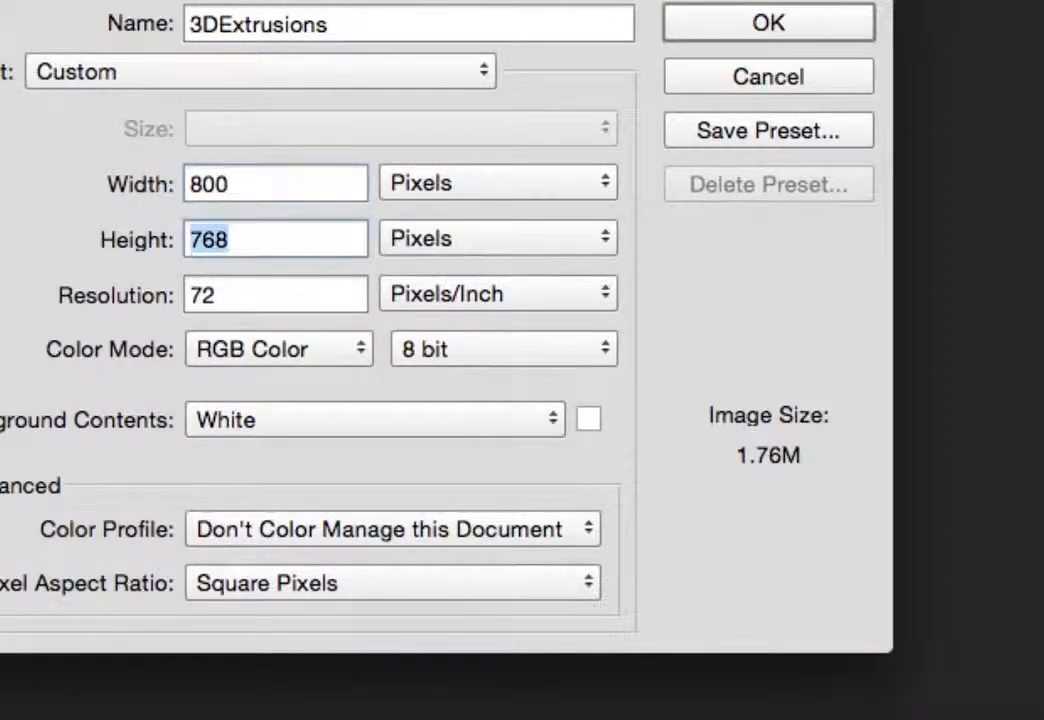
pyautogui.write('600')
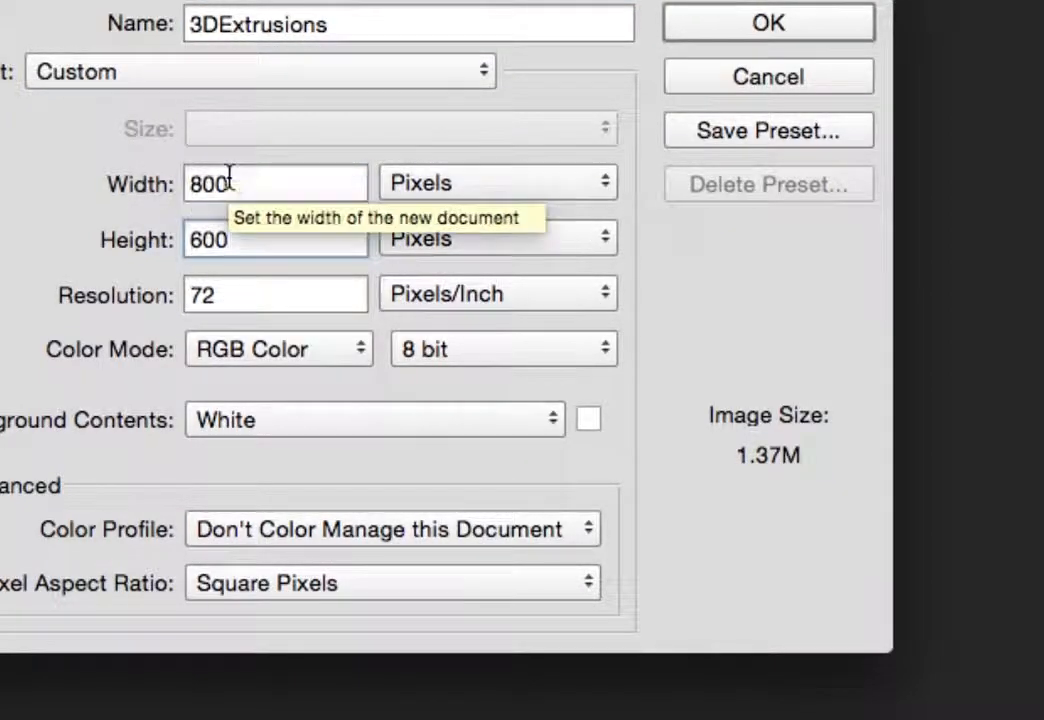
# Reselect the Web preset and re-enter a width of 800 and a height of 600 pixels
pyautogui.click(224, 82)
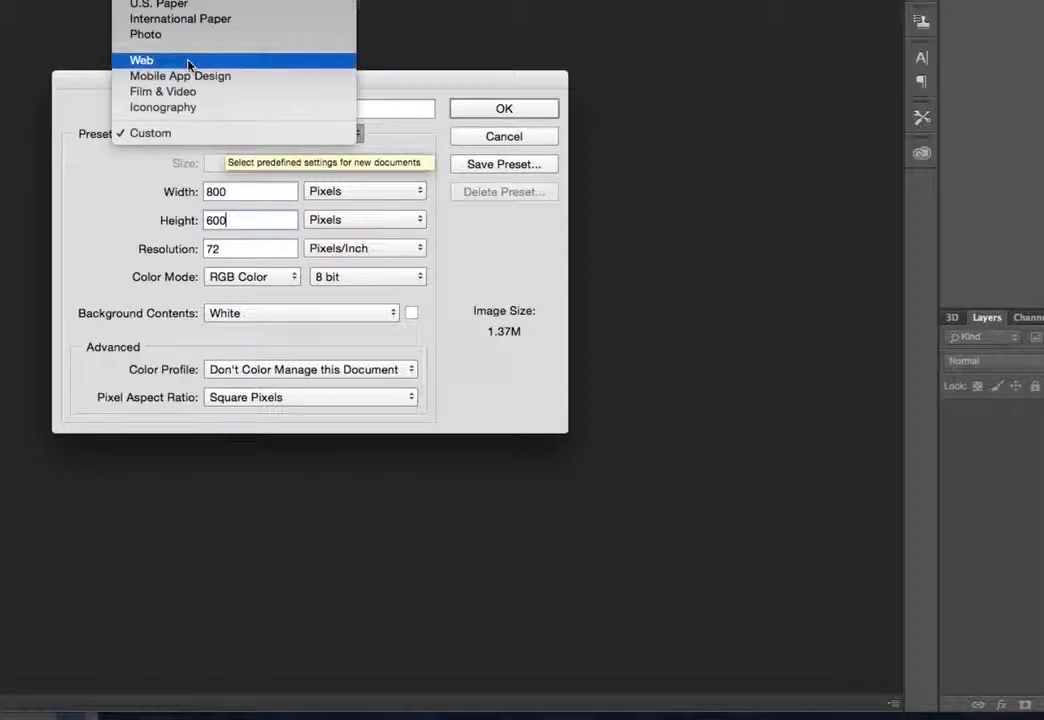
pyautogui.click(190, 86)
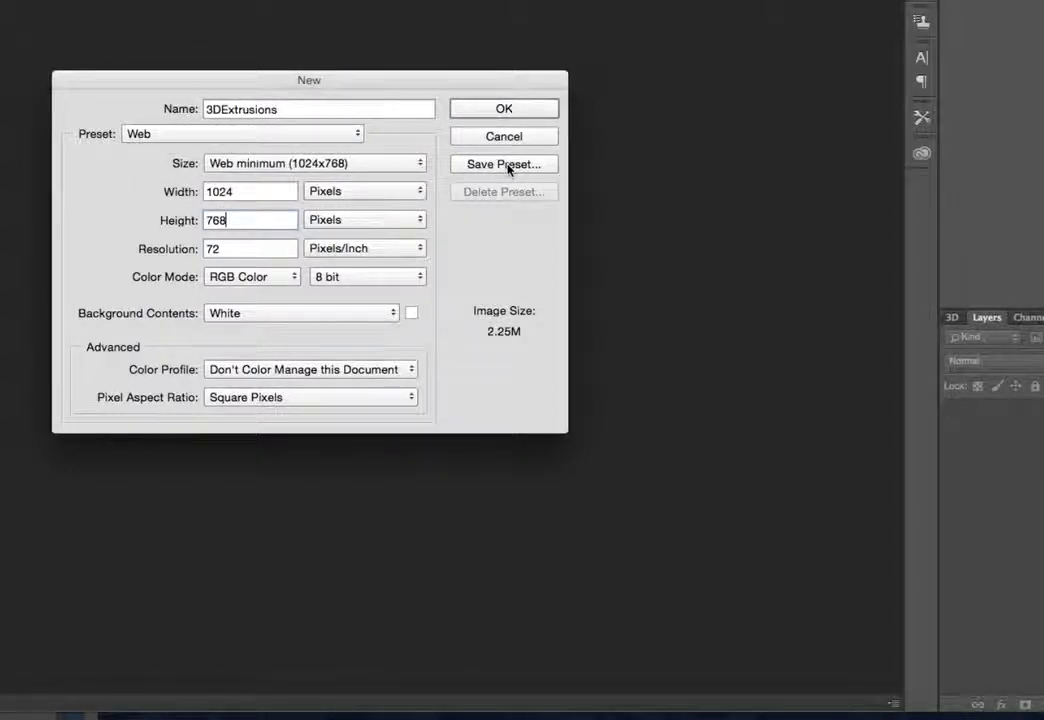
pyautogui.doubleClick(247, 191)
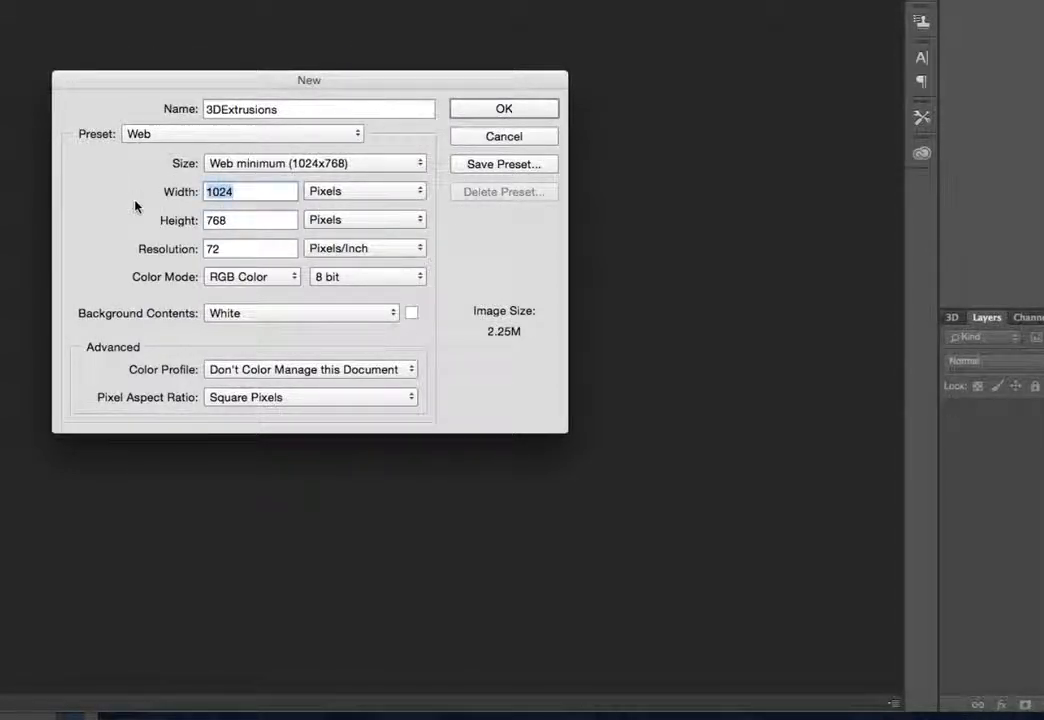
pyautogui.write('800')
pyautogui.press('Tab')
pyautogui.write('600')
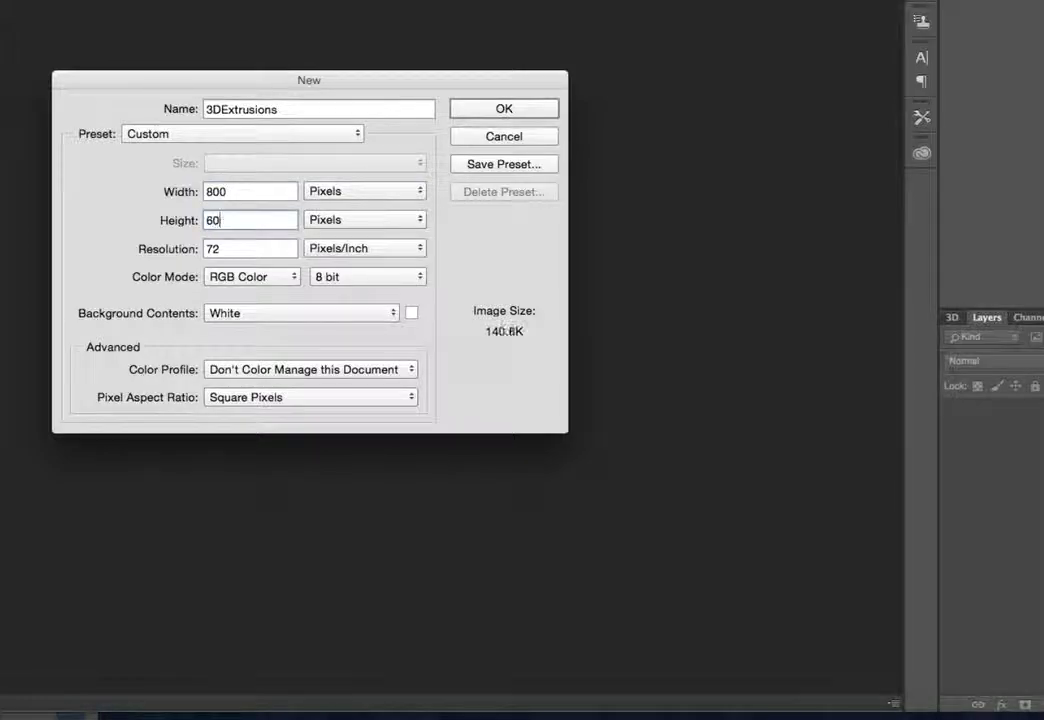
# Switch back to the Web preset, set the size to 800 by 600 pixels again, and create the document
pyautogui.click(268, 136)
pyautogui.click(243, 66)
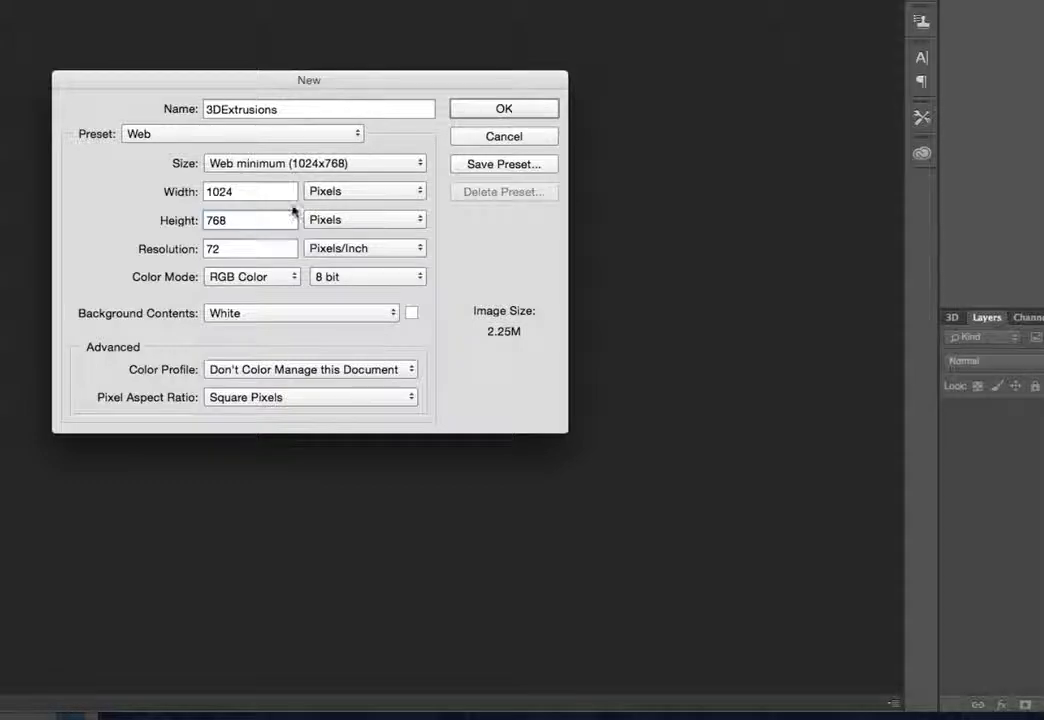
pyautogui.moveTo(259, 189); pyautogui.dragTo(155, 203)
pyautogui.write('800')
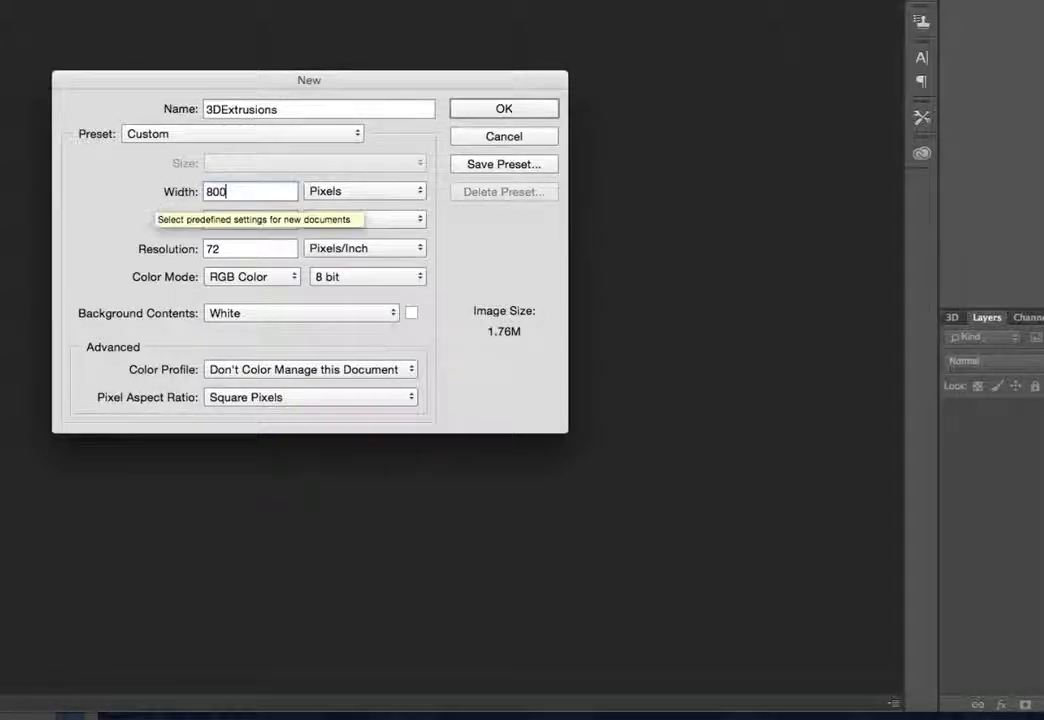
pyautogui.press('Tab')
pyautogui.write('600')
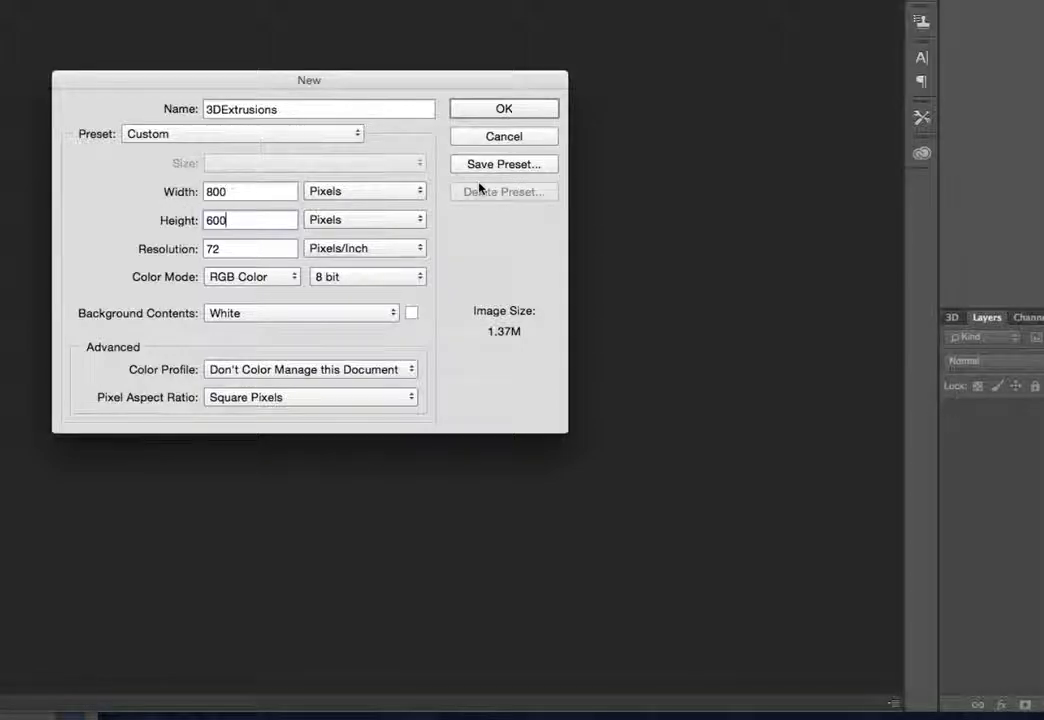
pyautogui.click(482, 106)
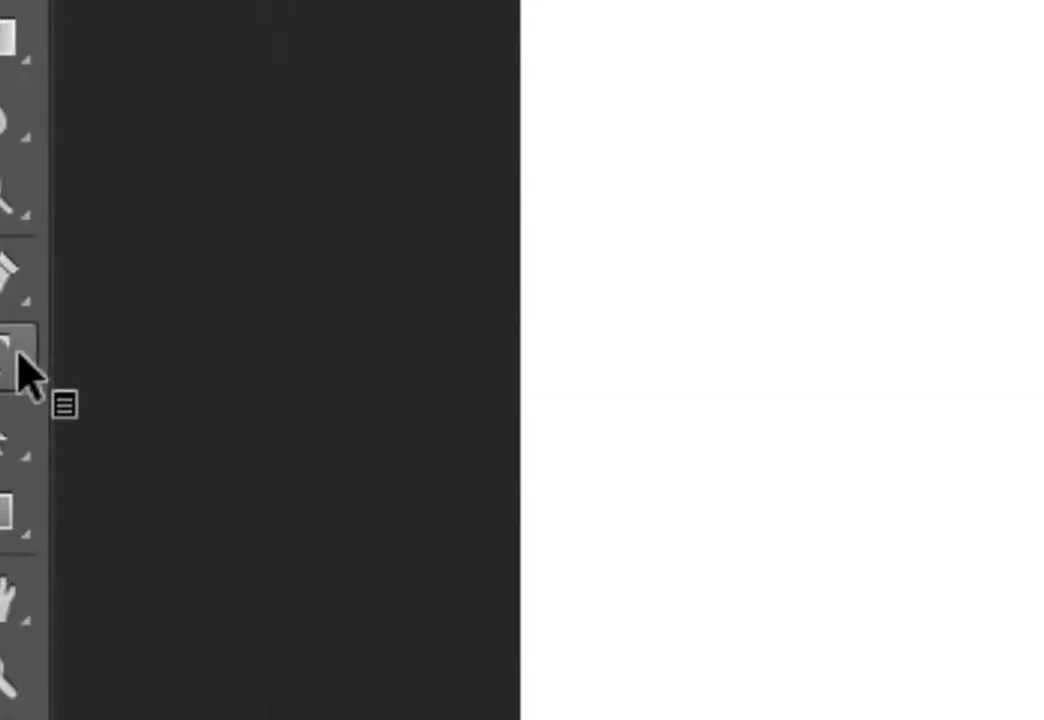
# Add a text layer containing a first name on the canvas with the Type tool and commit it
pyautogui.click(18, 355)
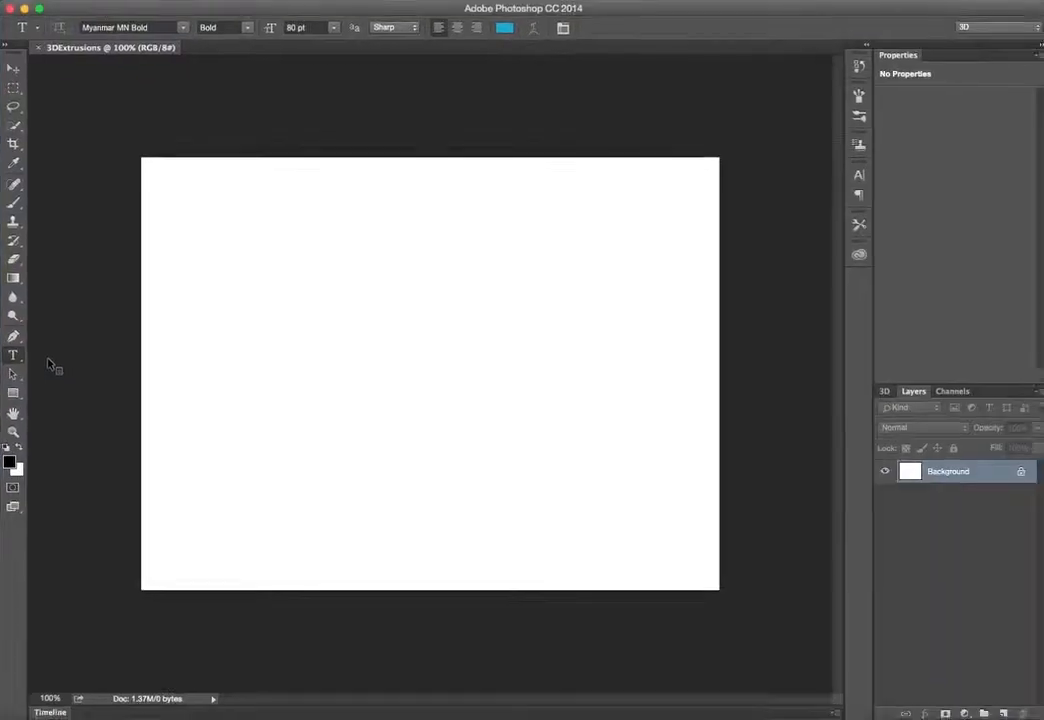
pyautogui.click(214, 335)
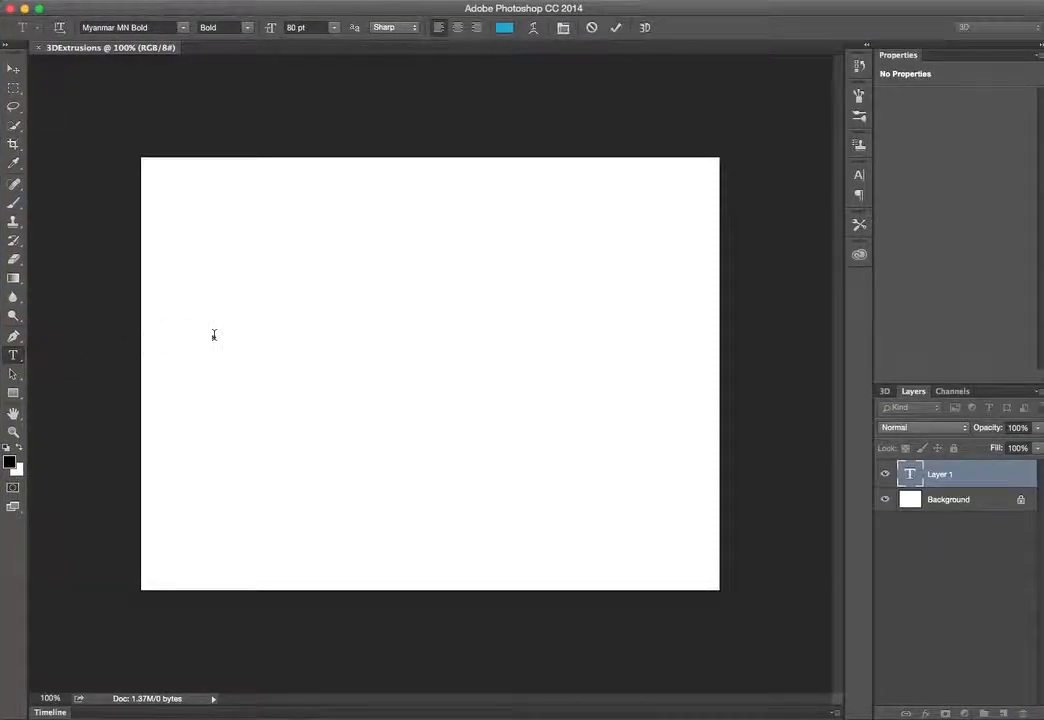
pyautogui.write('Caitly')
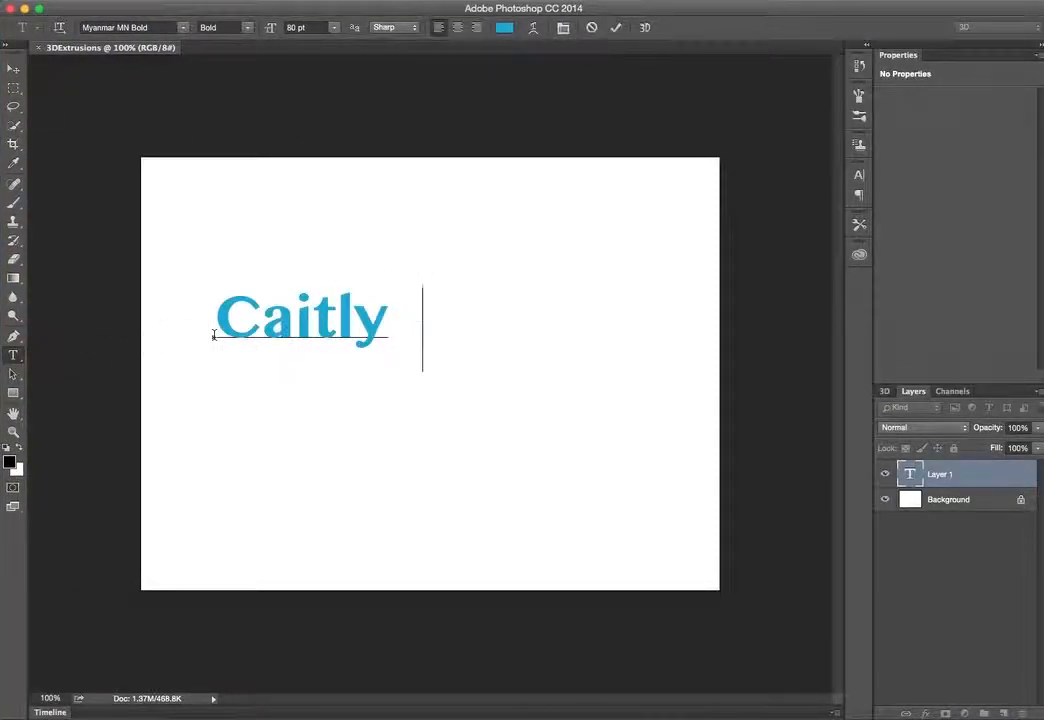
pyautogui.write('n')
pyautogui.hotkey('ctrl', 'Return')
pyautogui.press('v')
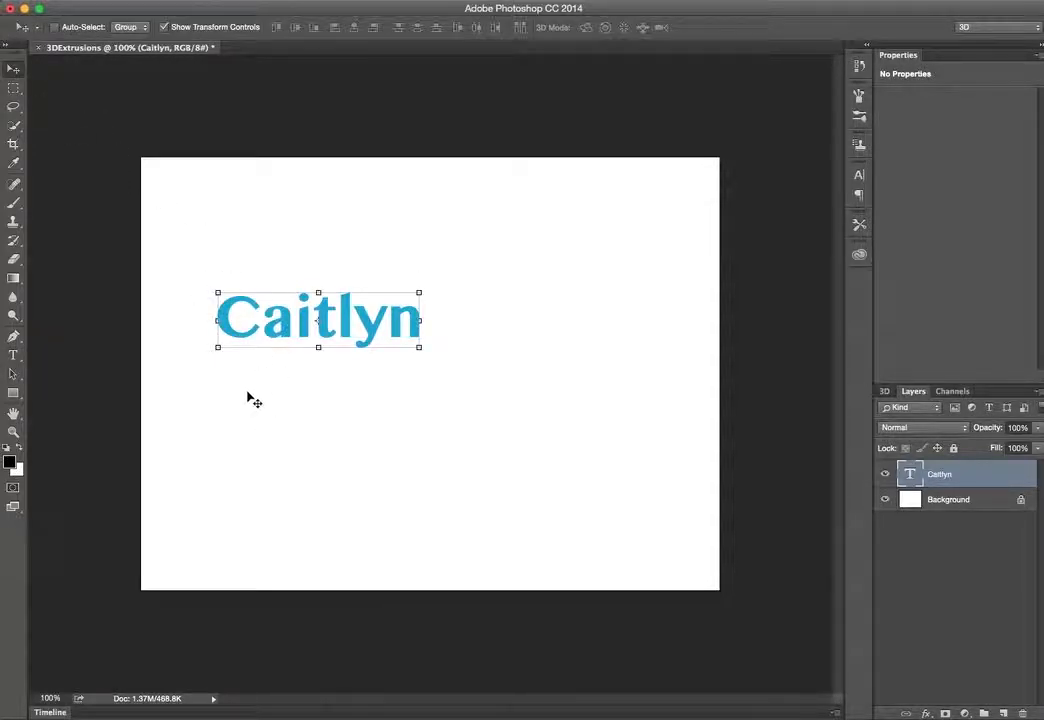
# Scale the text up to about 268% width and 326% height so it fills most of the canvas, then commit
pyautogui.moveTo(275, 338); pyautogui.dragTo(209, 291)
pyautogui.moveTo(357, 306); pyautogui.dragTo(703, 505)
pyautogui.moveTo(428, 347); pyautogui.dragTo(432, 344)
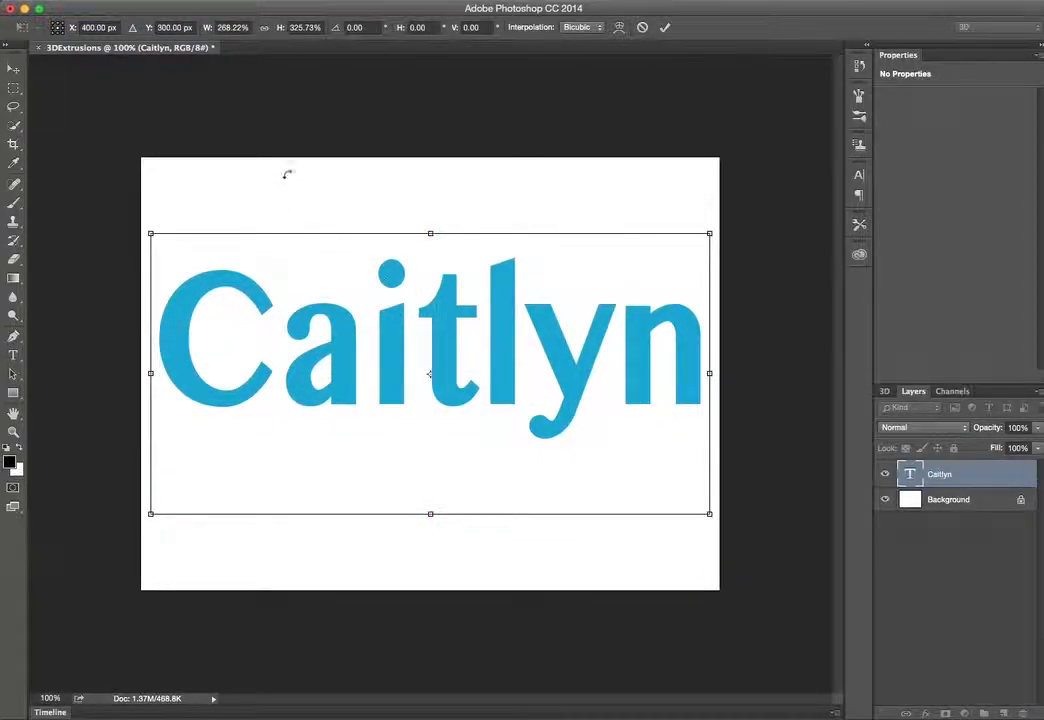
pyautogui.click(14, 69)
pyautogui.click(492, 240)
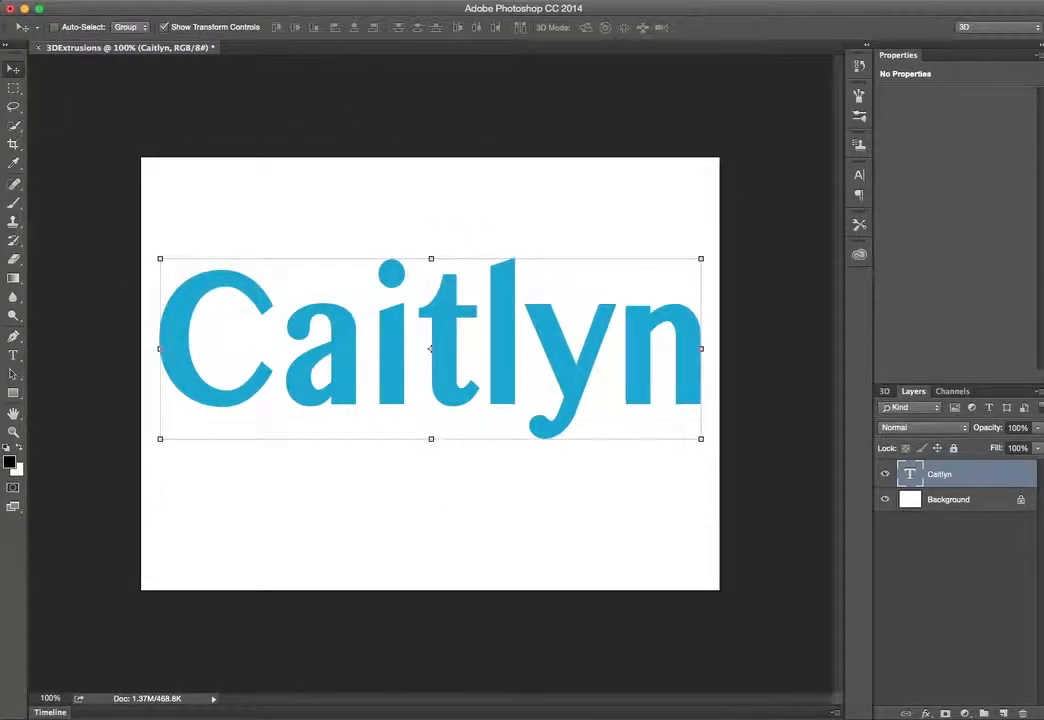
# Create a new 3D extrusion from the selected text layer
pyautogui.click(31, 0)
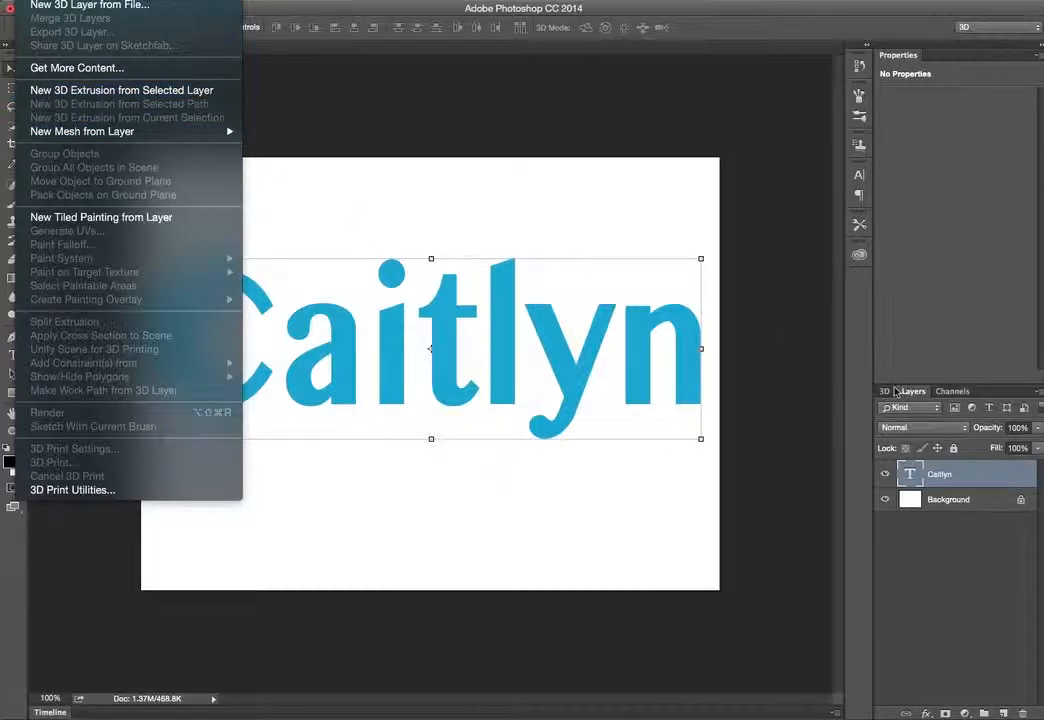
pyautogui.click(1037, 480)
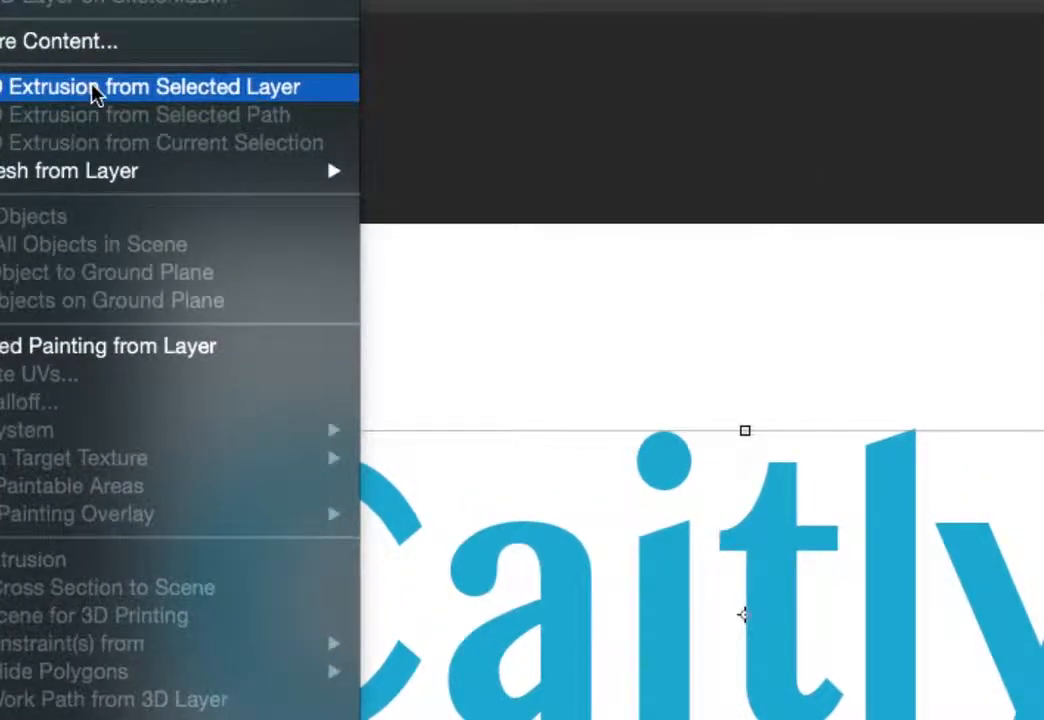
pyautogui.click(93, 88)
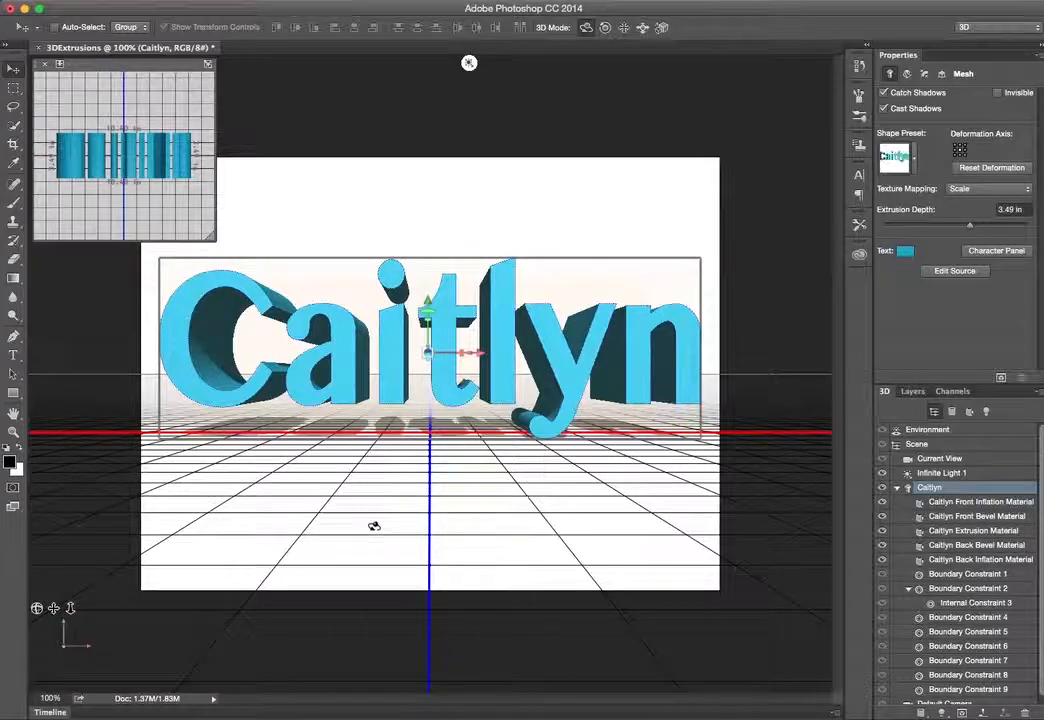
# Orbit the scene camera to an angled view of the extruded text and select the text mesh
pyautogui.click(328, 95)
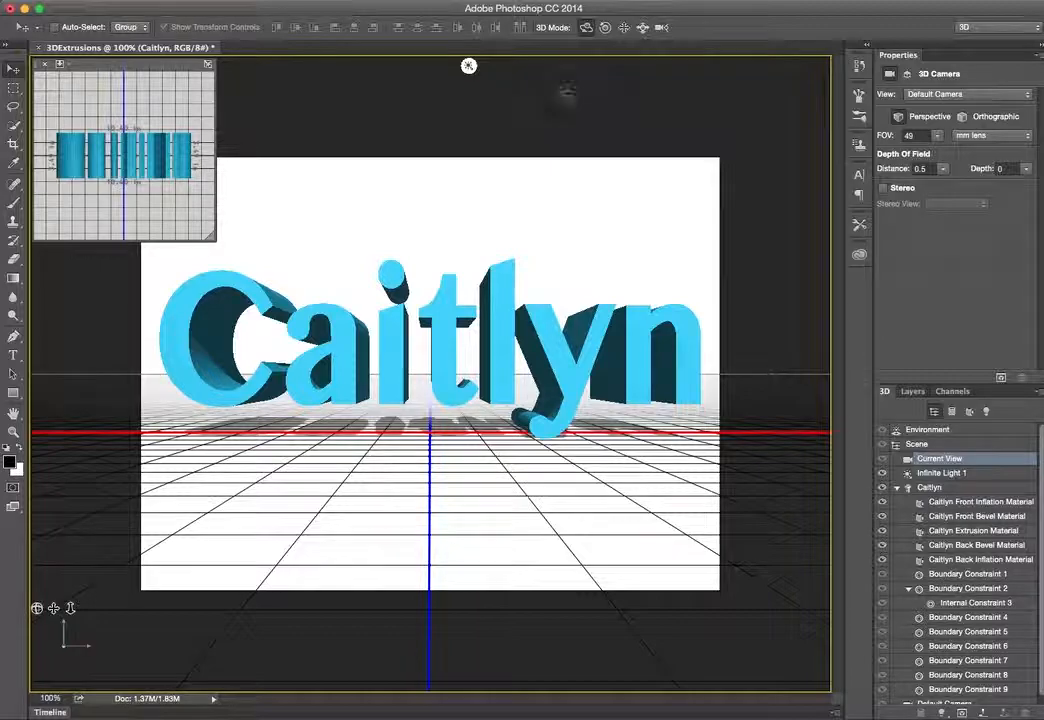
pyautogui.moveTo(706, 112); pyautogui.dragTo(639, 133)
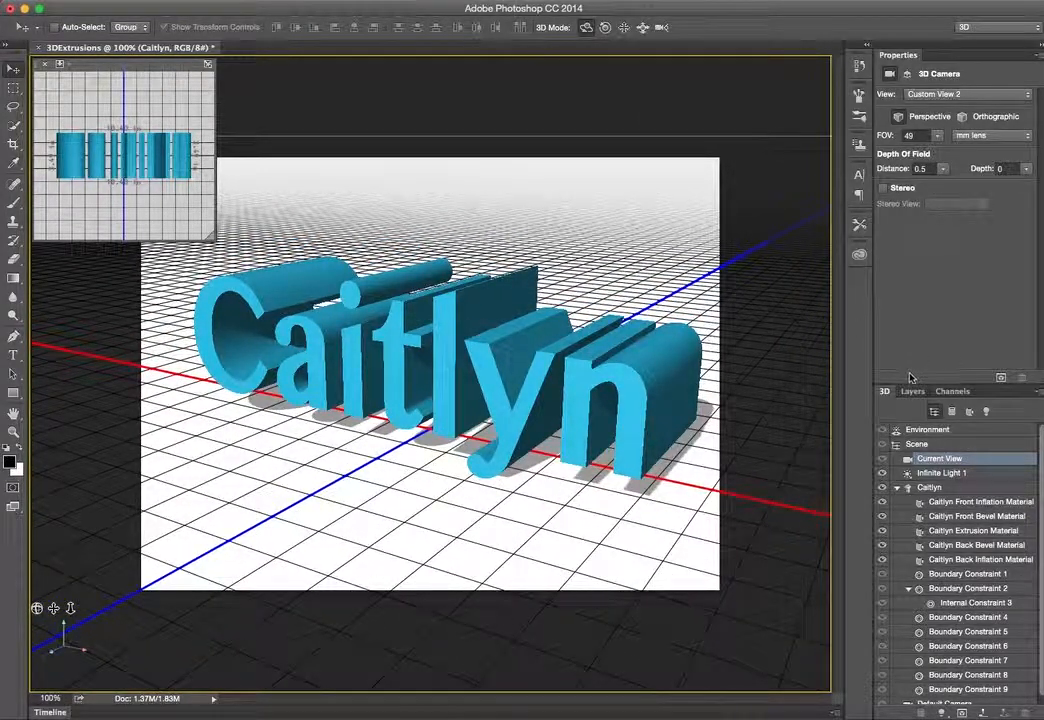
pyautogui.click(930, 487)
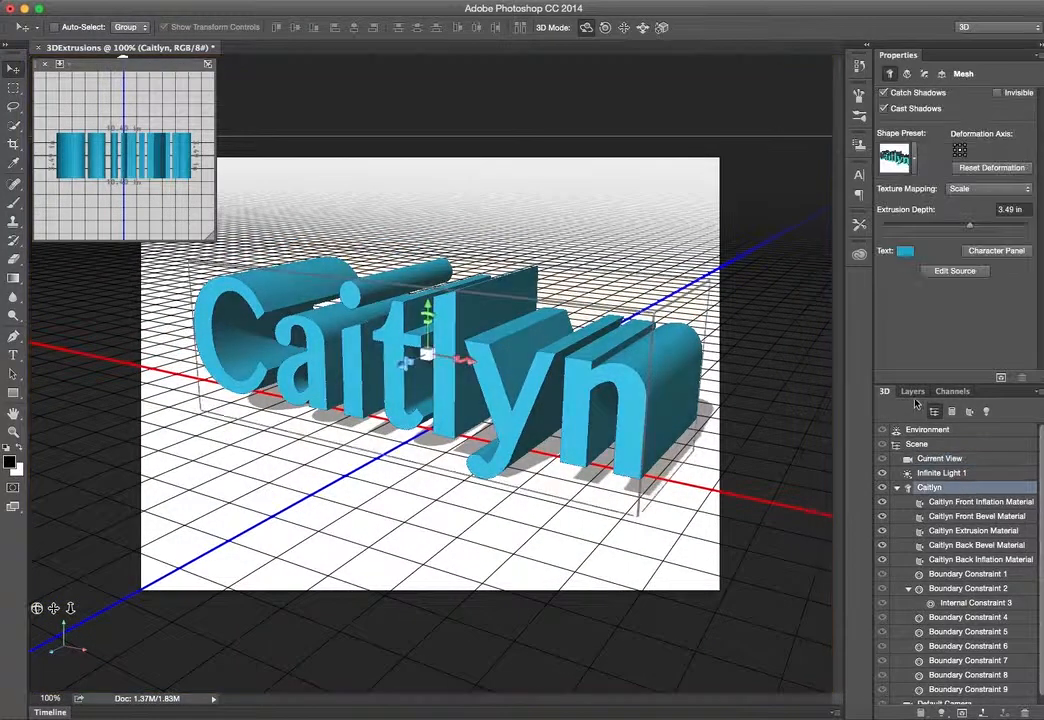
pyautogui.click(914, 391)
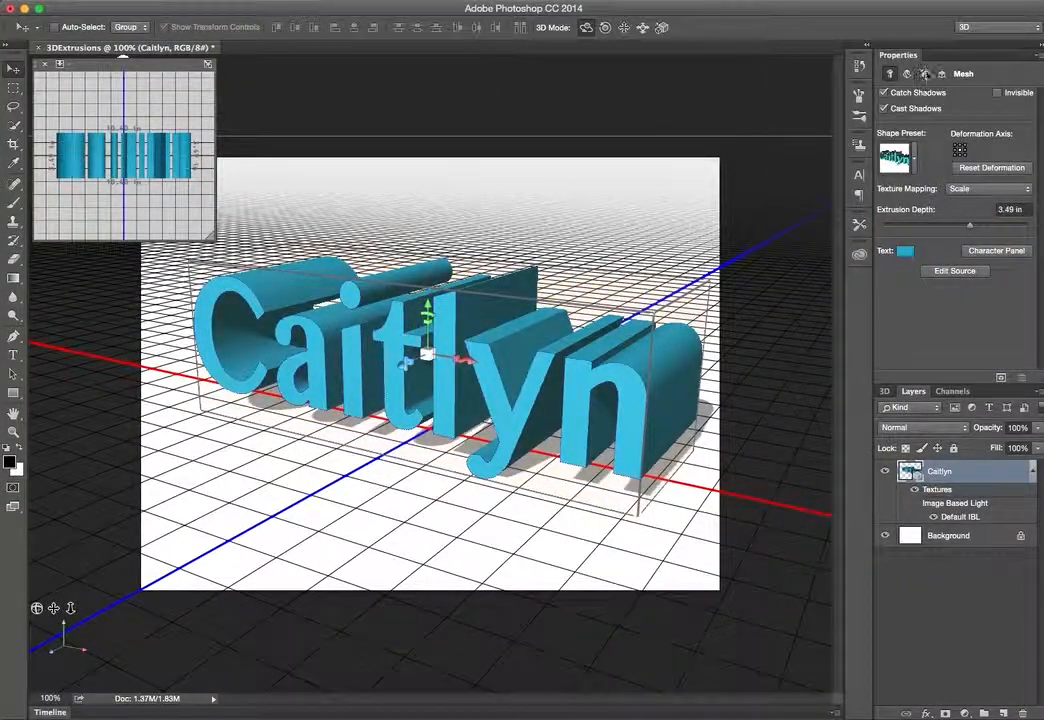
# Toggle the mesh's Cast Shadows option off and back on
pyautogui.click(884, 92)
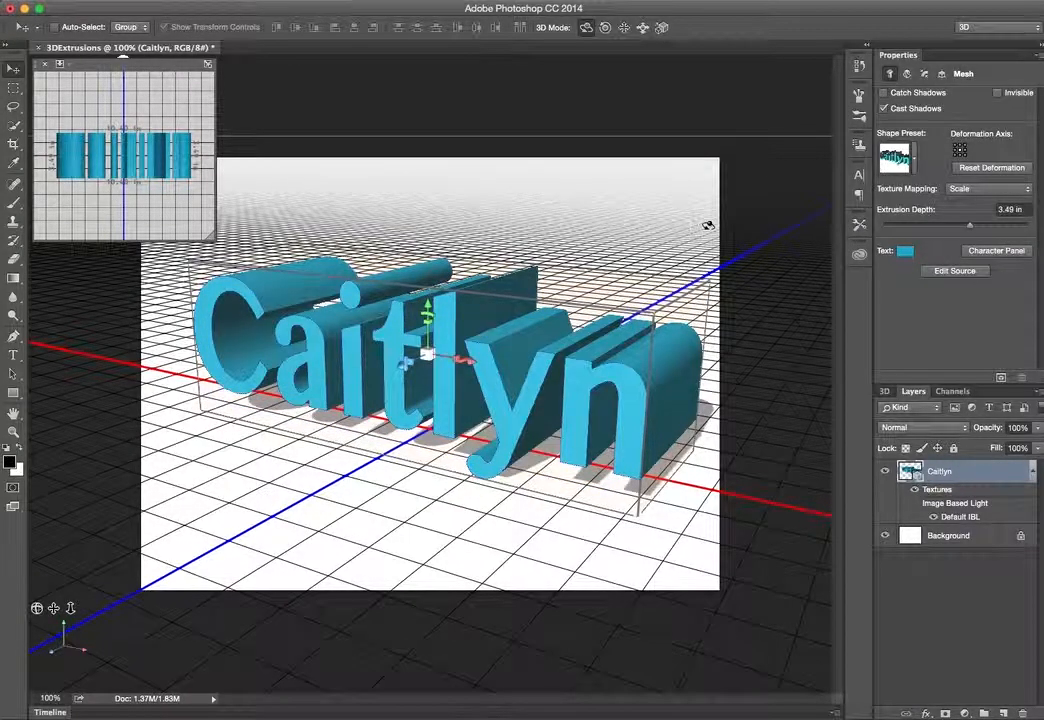
pyautogui.click(884, 110)
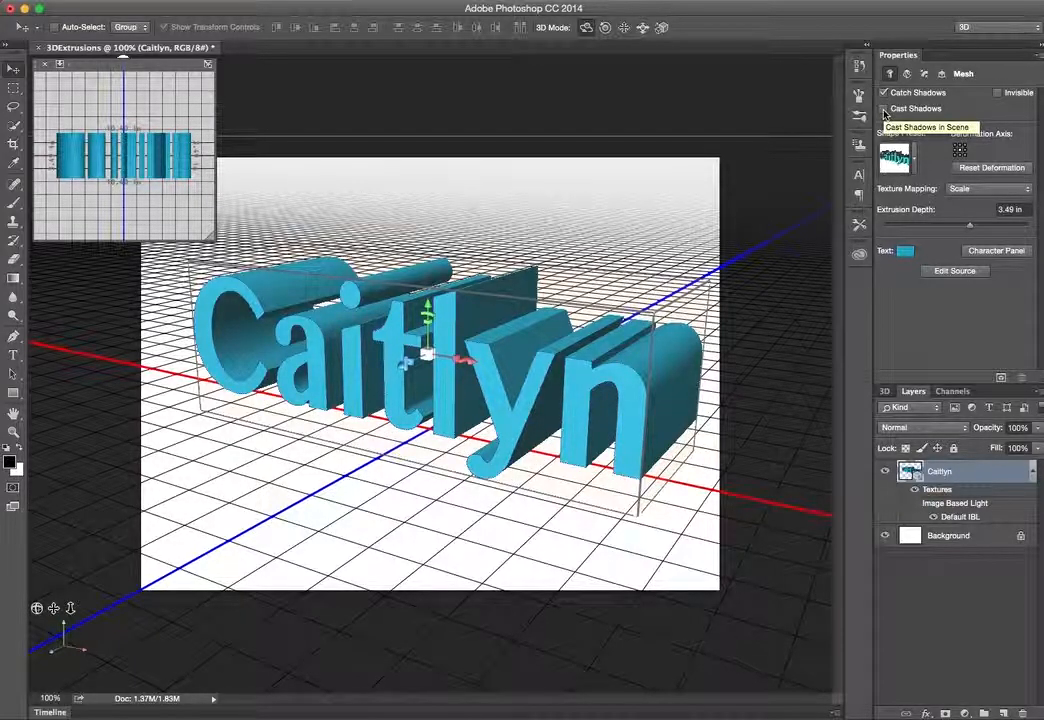
pyautogui.click(884, 110)
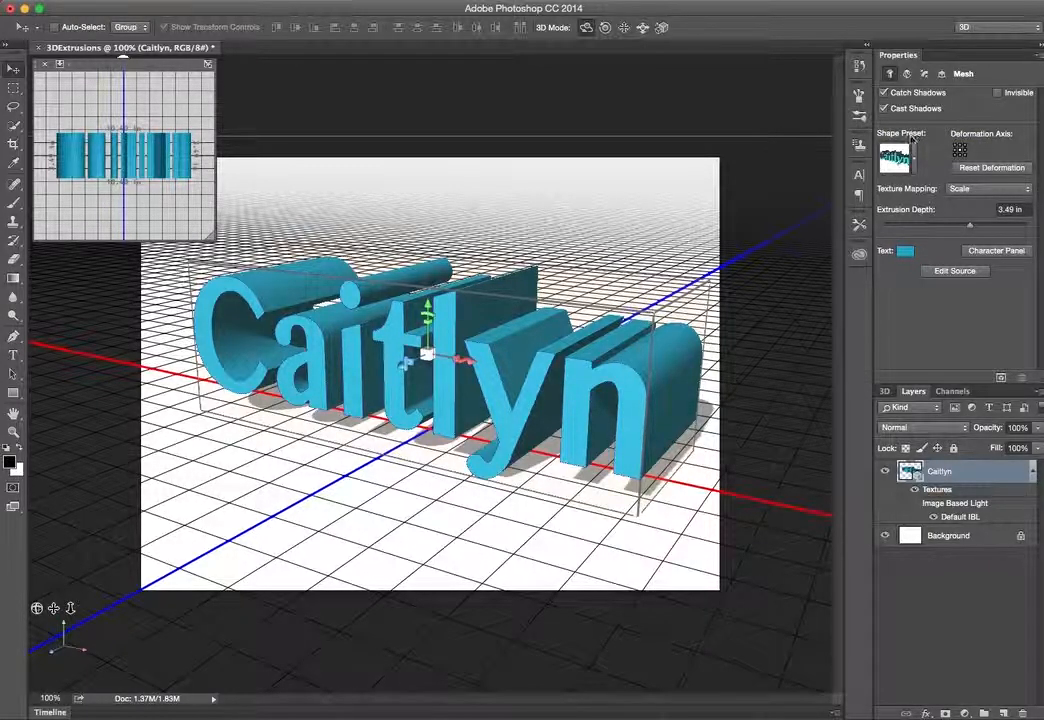
# Try the Extrude, Bevel, Bevel Frame and Inflate shape presets on the text mesh
pyautogui.click(912, 158)
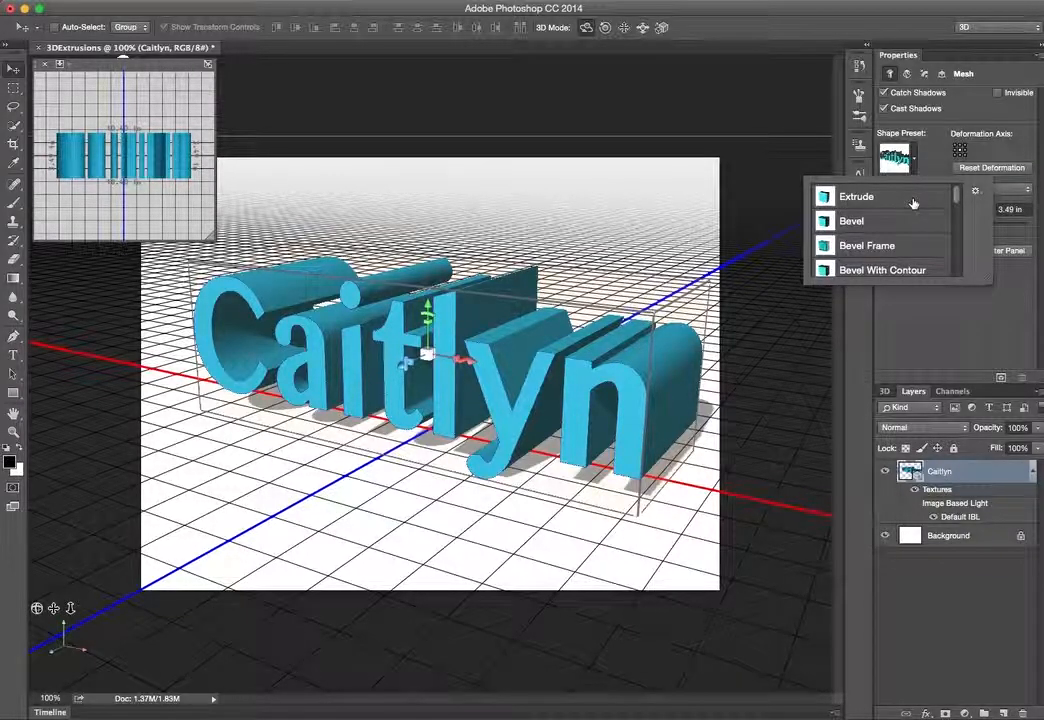
pyautogui.click(904, 200)
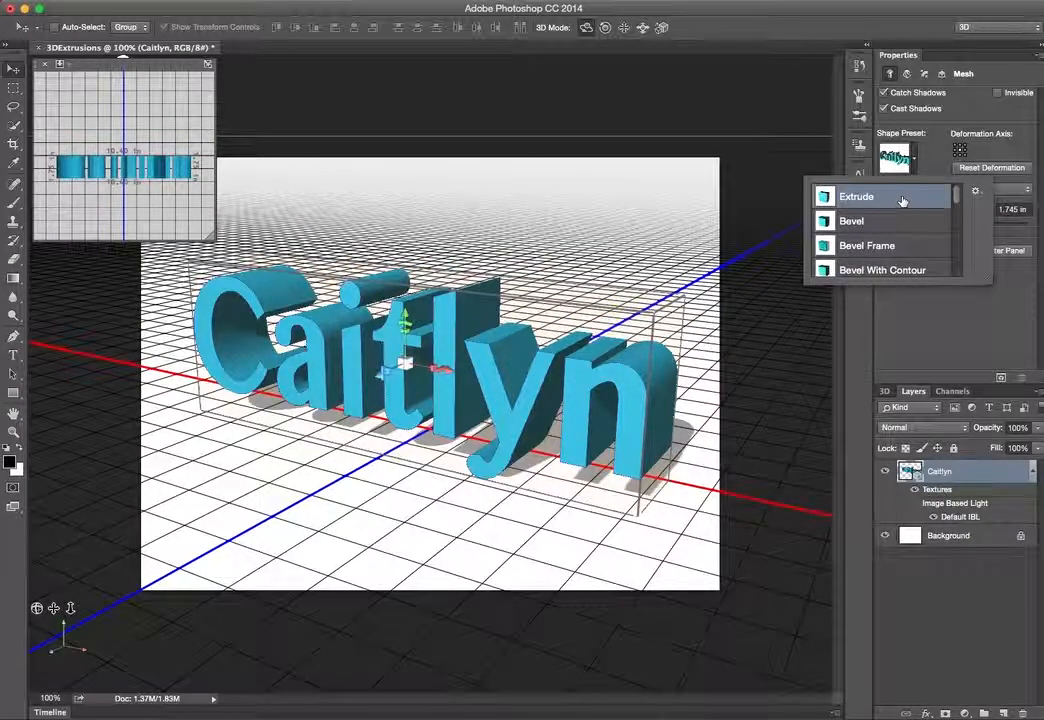
pyautogui.click(893, 225)
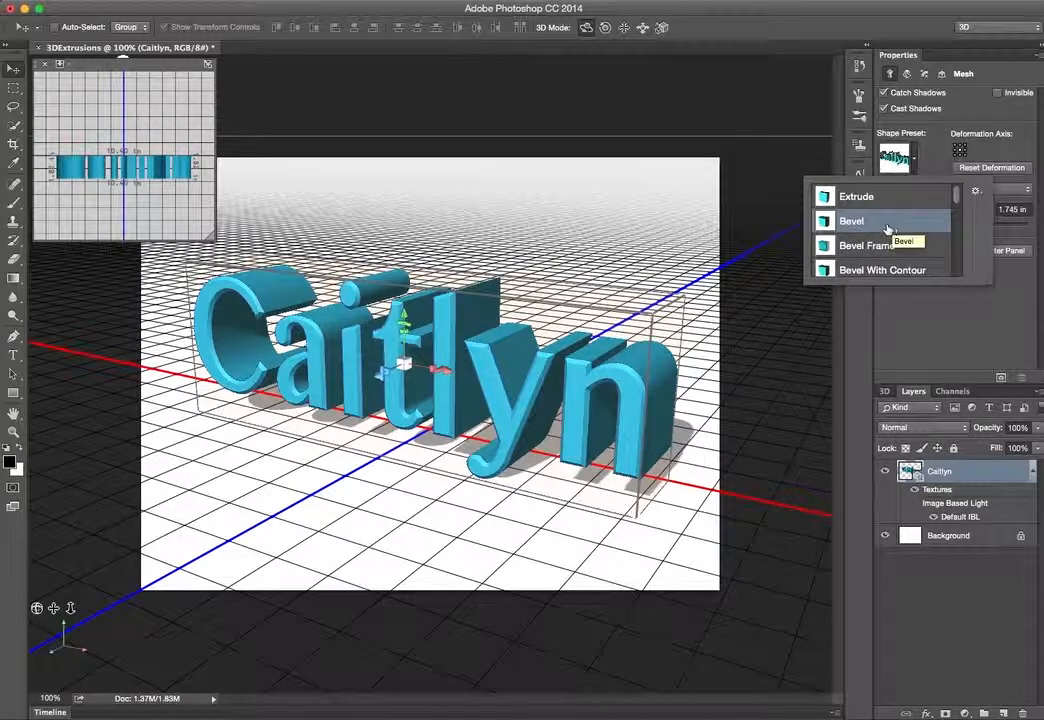
pyautogui.click(888, 248)
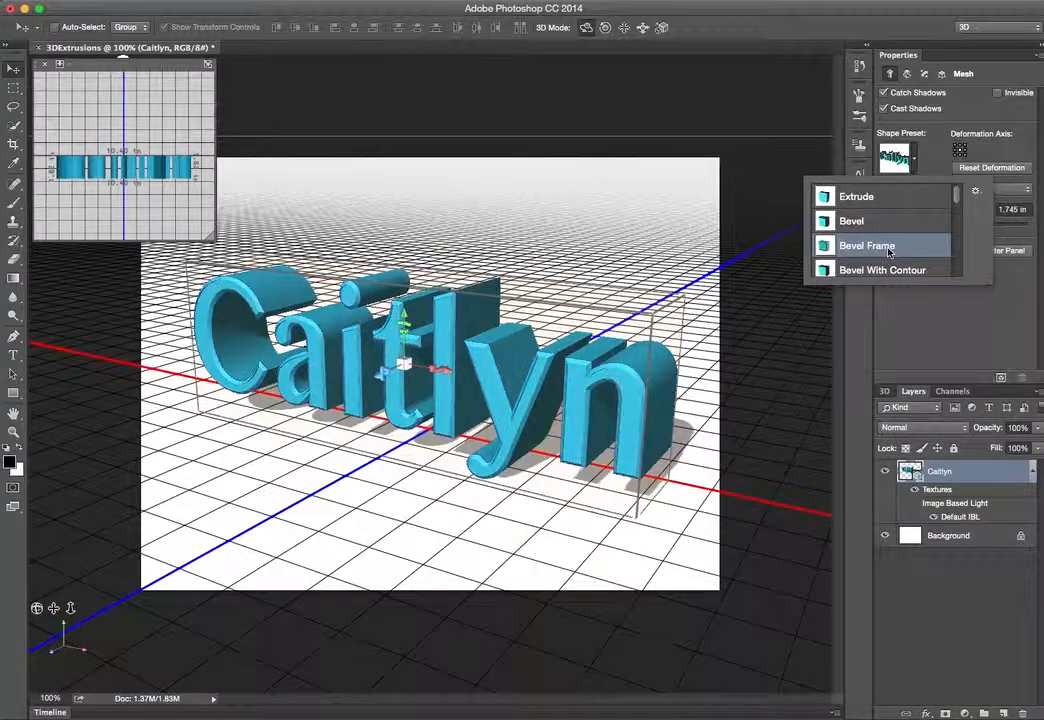
pyautogui.moveTo(956, 197); pyautogui.dragTo(954, 212)
pyautogui.click(912, 211)
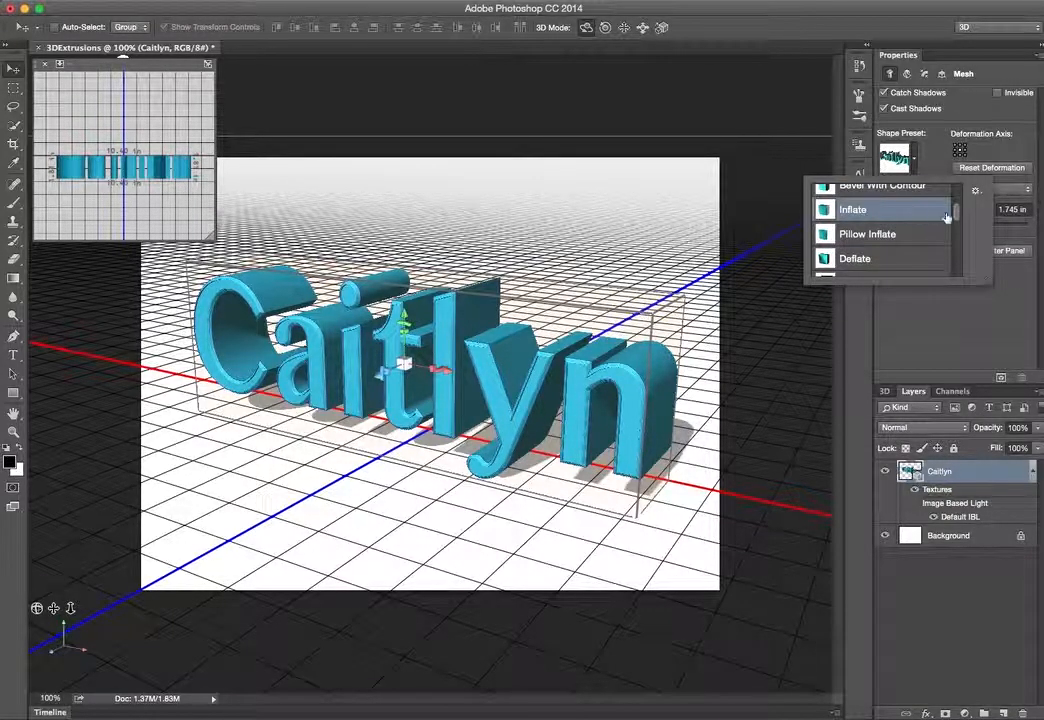
# Try the Pillow Inflate, Twist 90 and Bend Center shape presets on the text mesh, then return to the Extrude preset
pyautogui.moveTo(958, 218); pyautogui.dragTo(957, 243)
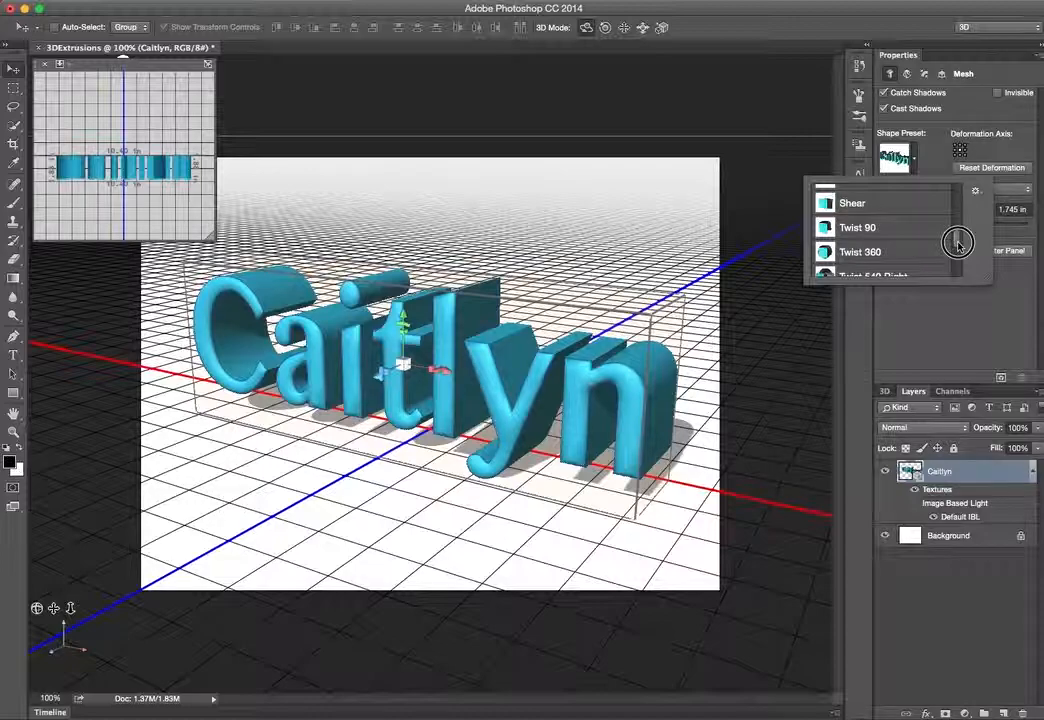
pyautogui.moveTo(957, 243); pyautogui.dragTo(957, 253)
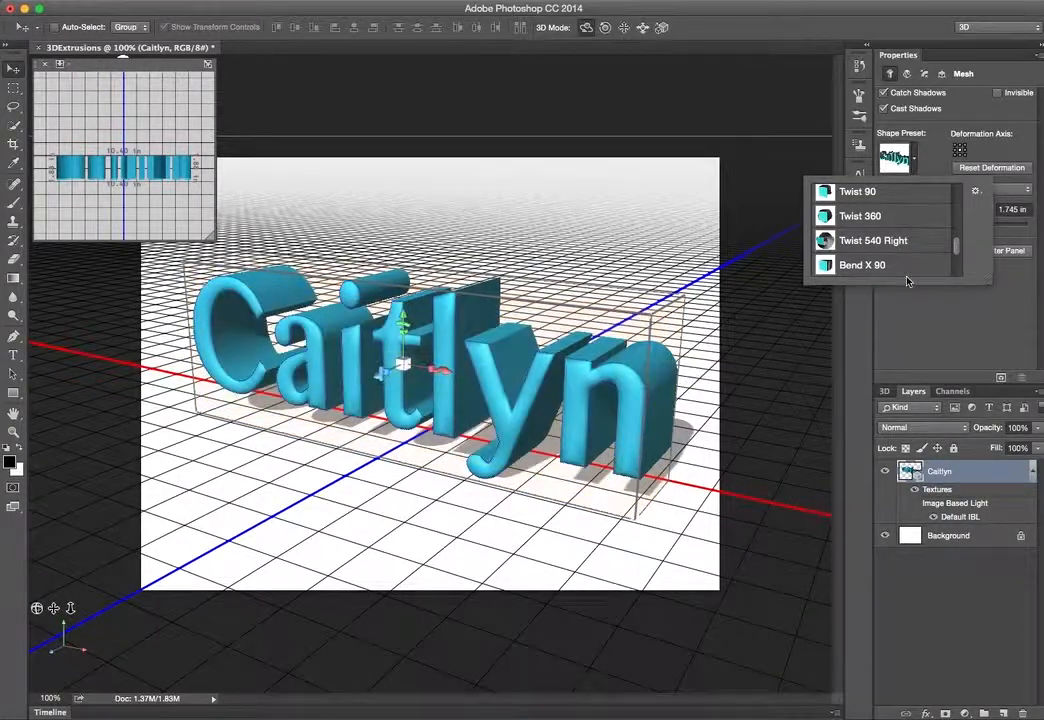
pyautogui.moveTo(957, 245); pyautogui.dragTo(955, 196)
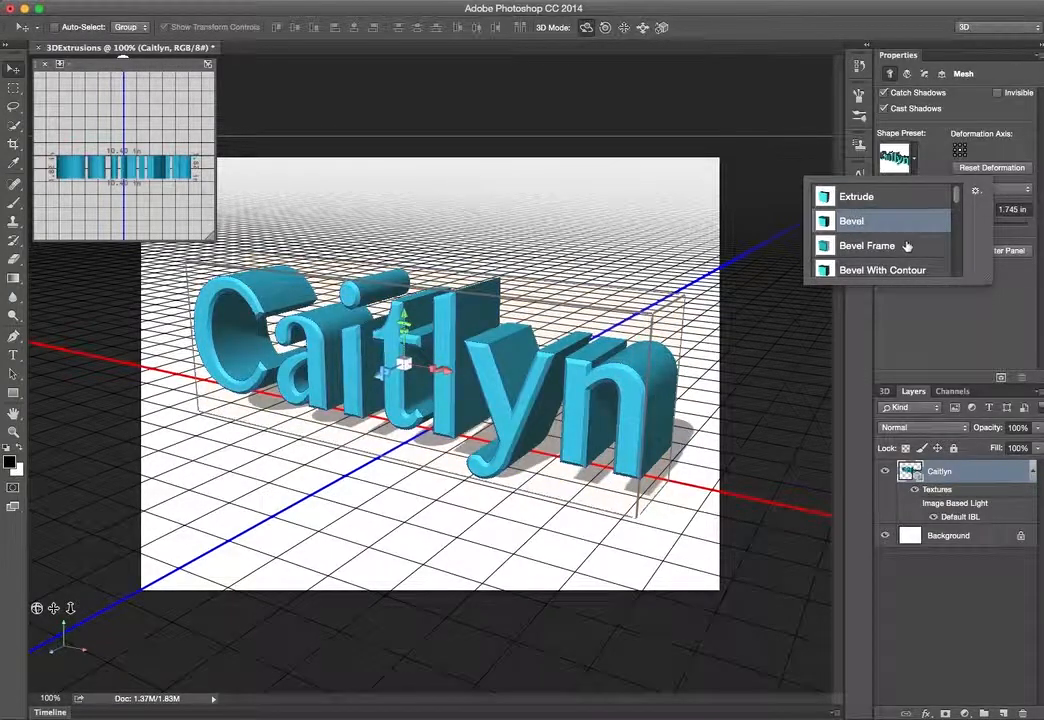
pyautogui.moveTo(951, 200); pyautogui.dragTo(955, 212)
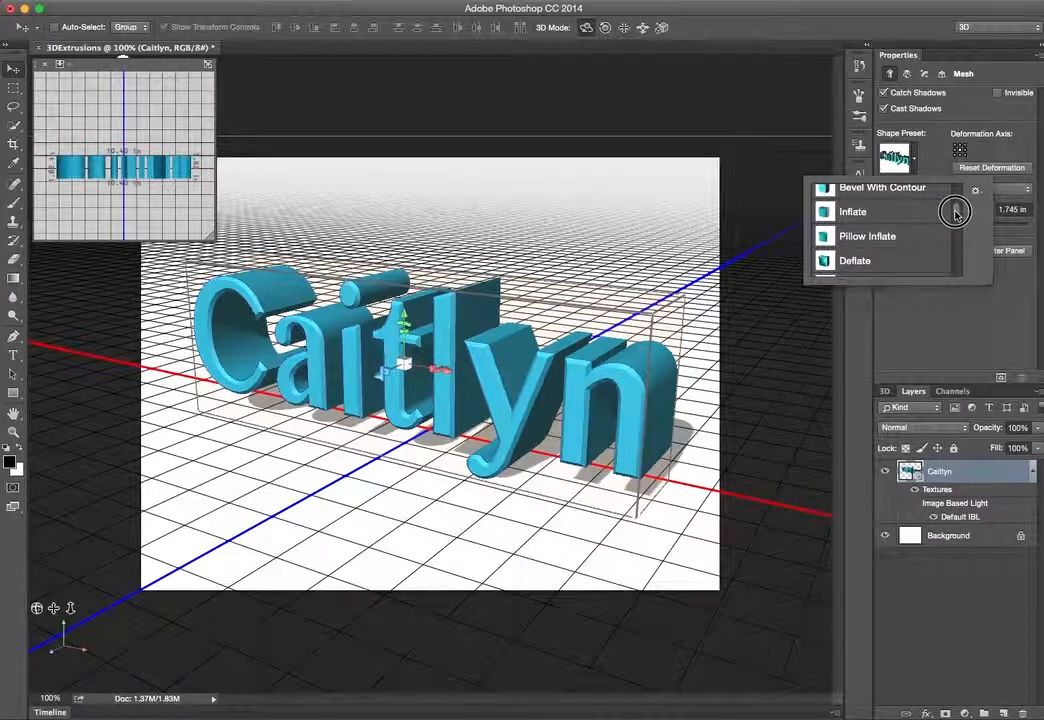
pyautogui.click(921, 237)
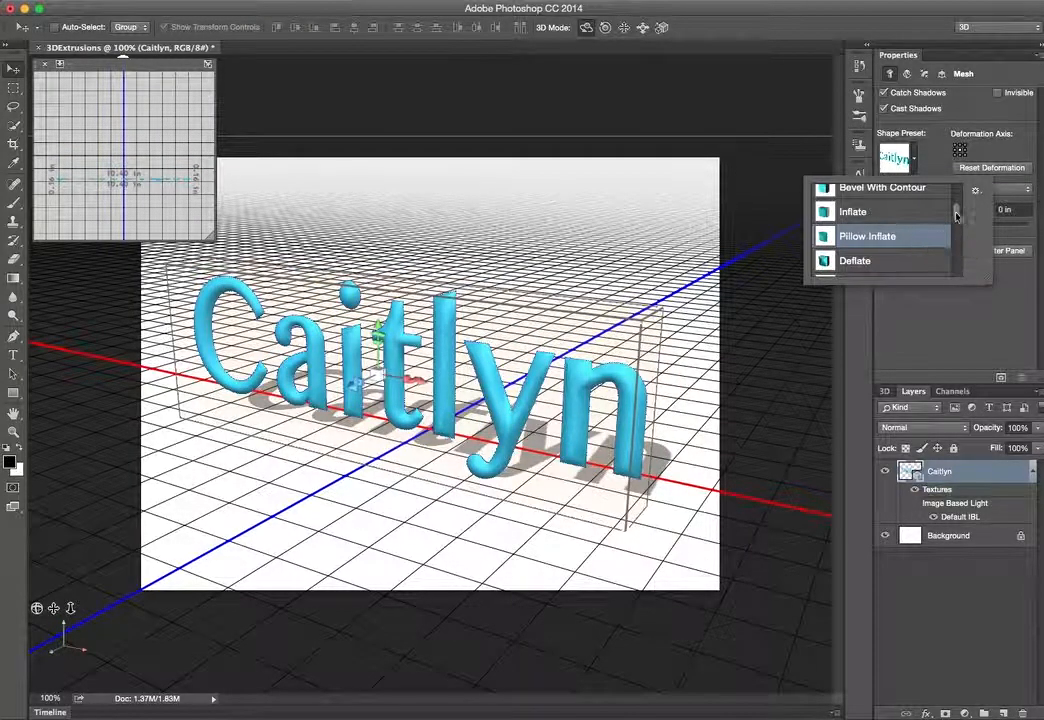
pyautogui.moveTo(953, 215); pyautogui.dragTo(950, 240)
pyautogui.click(911, 220)
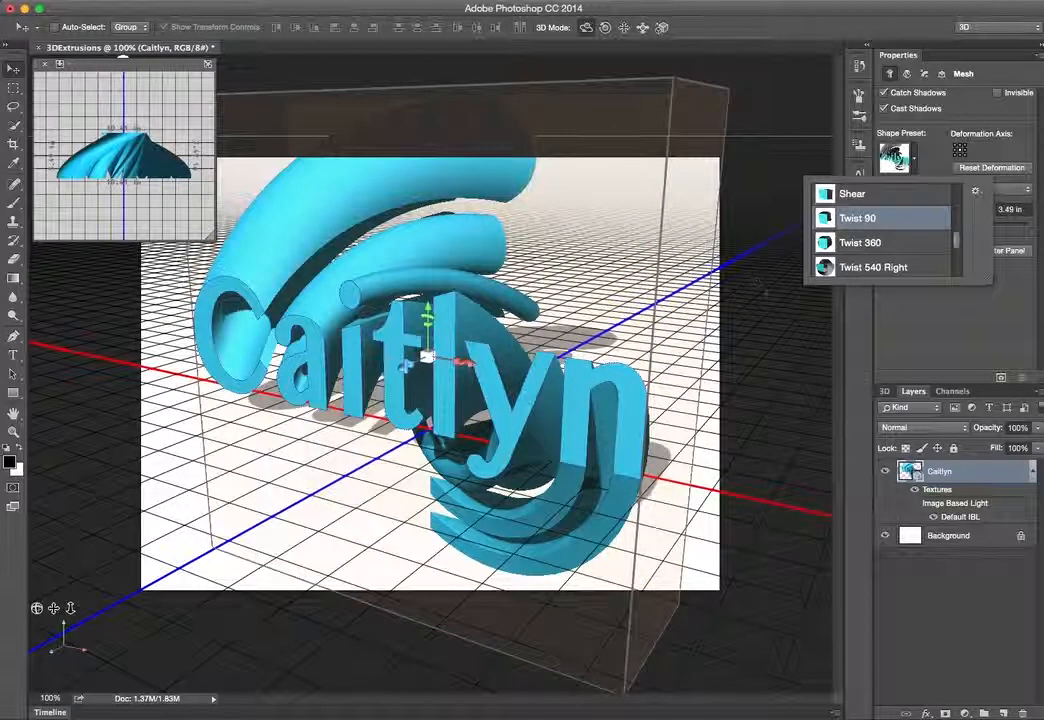
pyautogui.moveTo(957, 241); pyautogui.dragTo(953, 261)
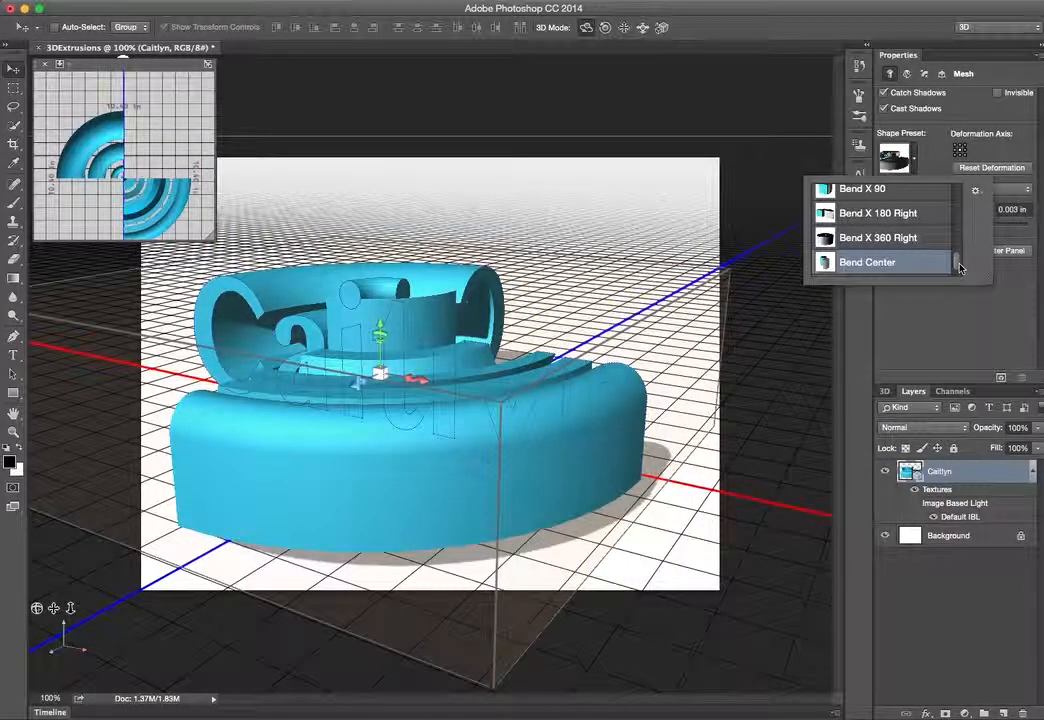
pyautogui.moveTo(959, 264); pyautogui.dragTo(944, 193)
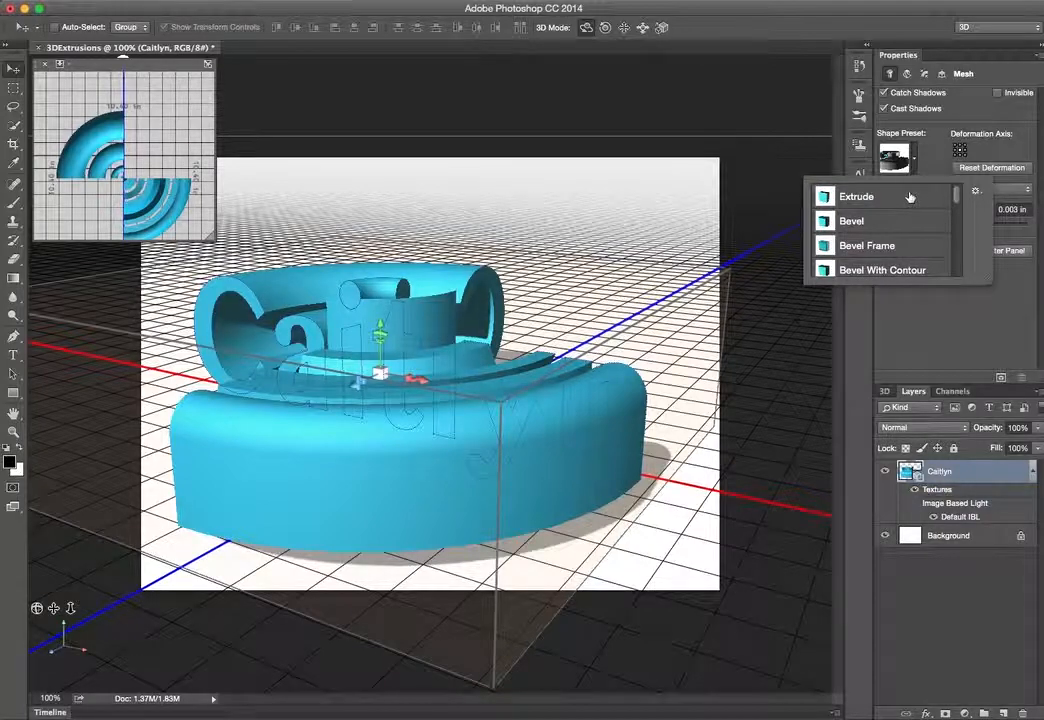
pyautogui.click(846, 198)
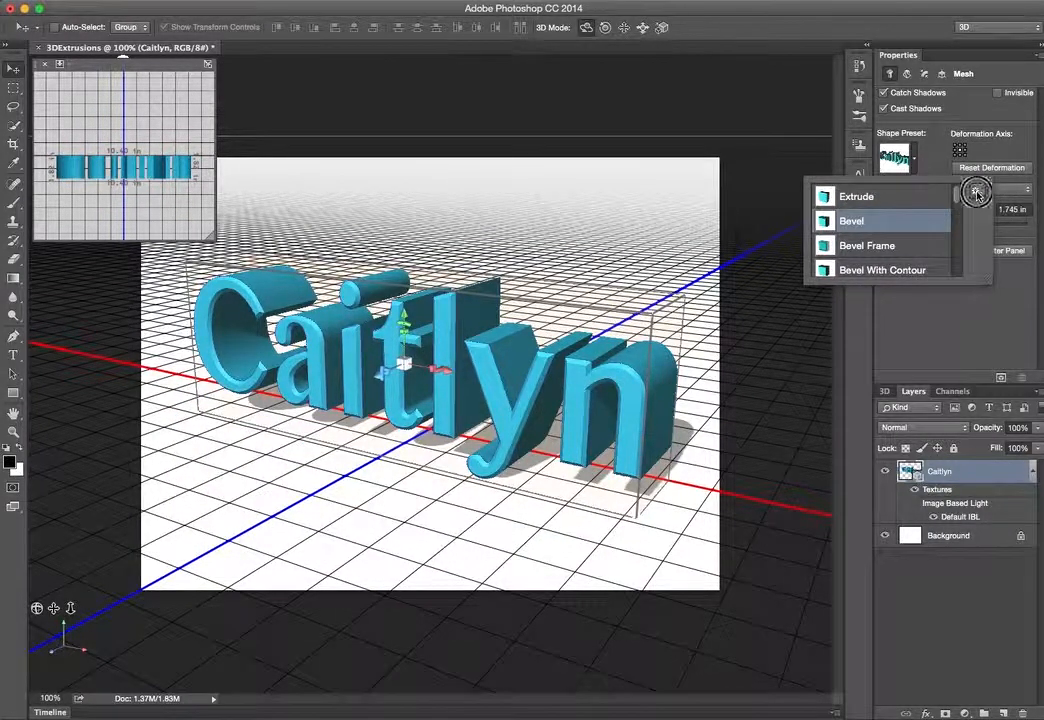
# Switch the shape preset list display to Text Only and back to Large List
pyautogui.click(977, 192)
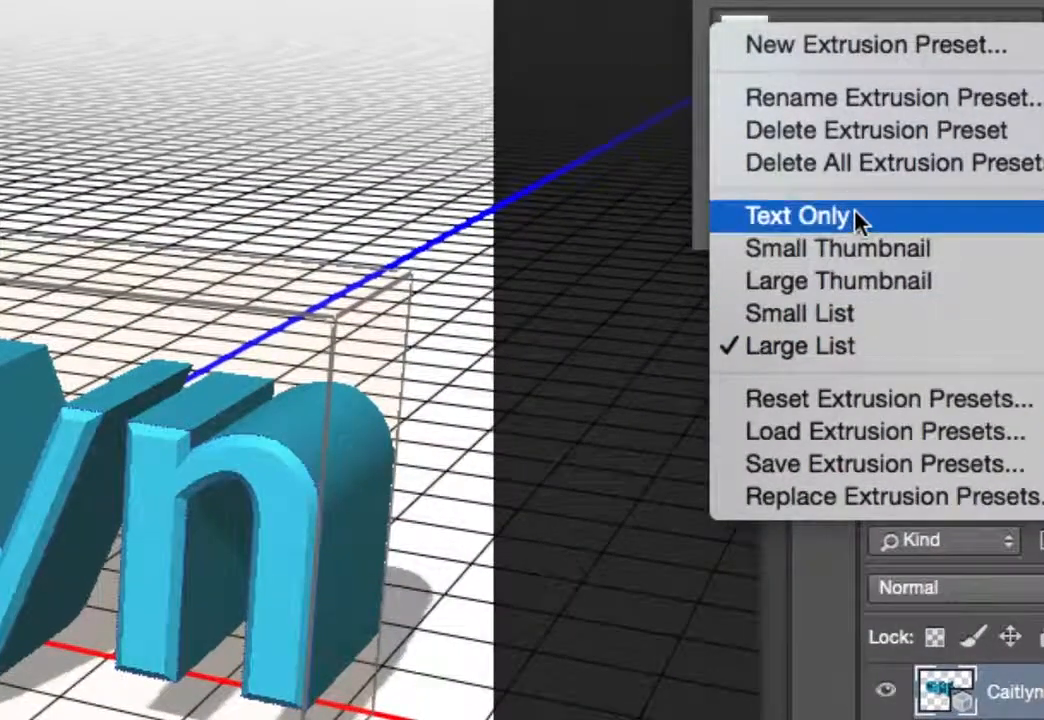
pyautogui.click(855, 215)
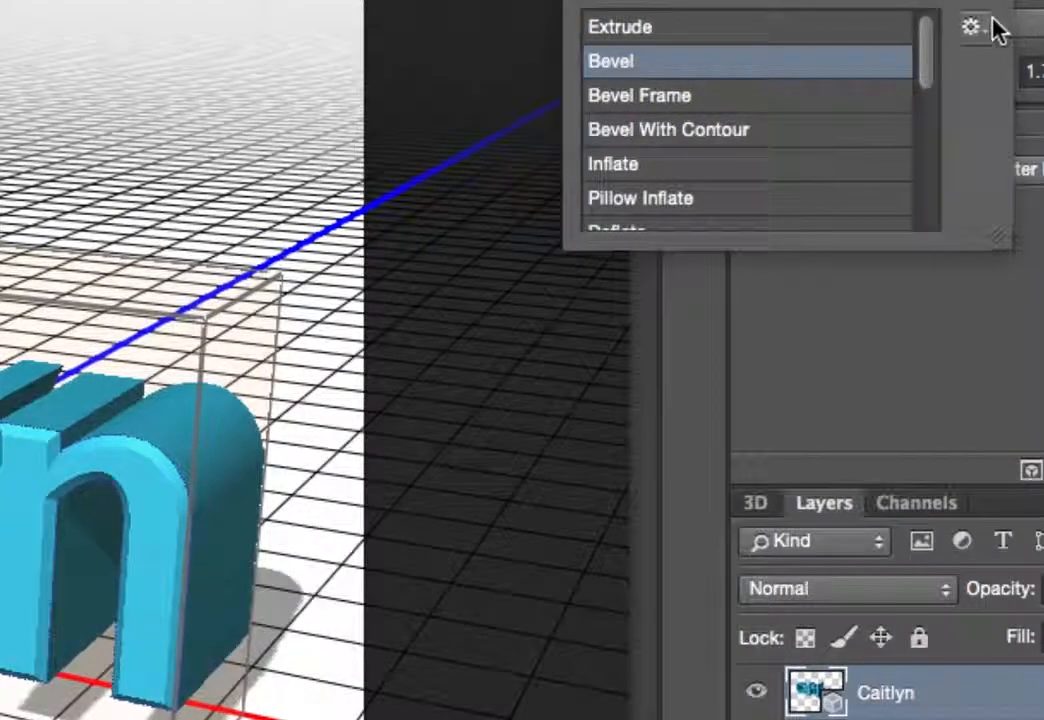
pyautogui.click(975, 27)
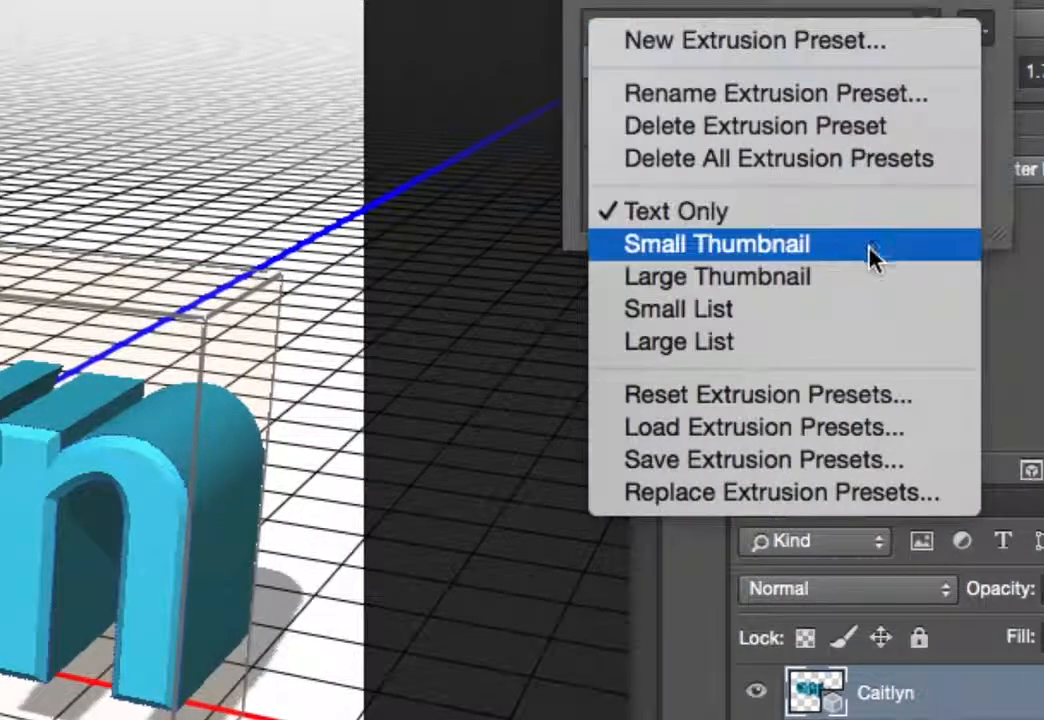
pyautogui.click(839, 343)
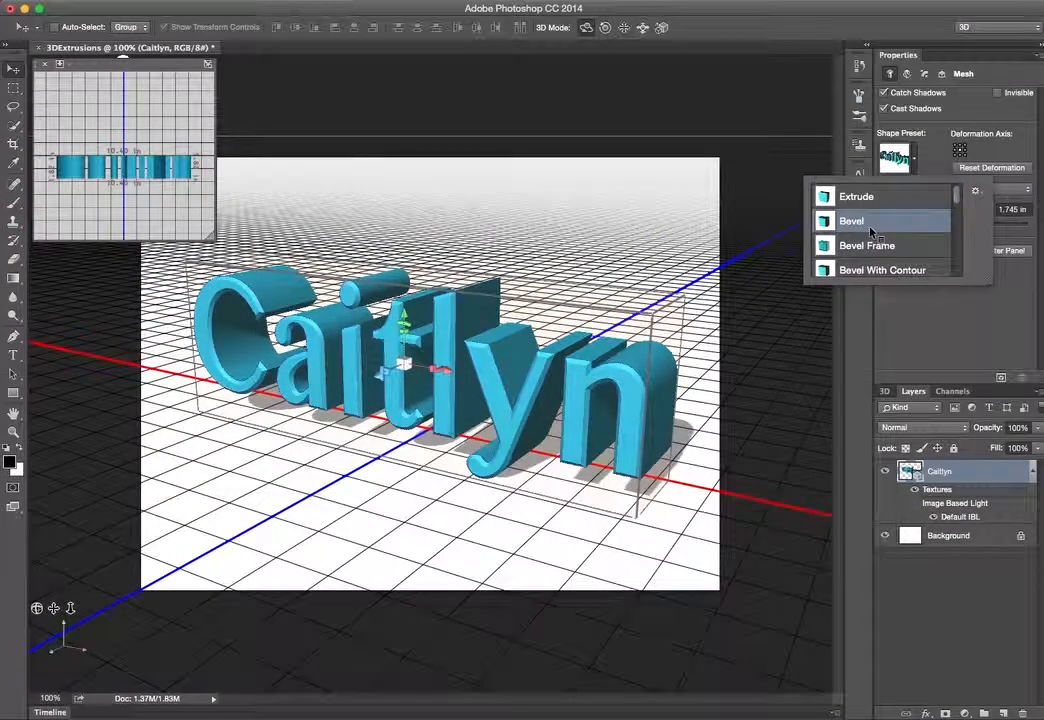
# Close the preset picker and drag the Extrusion Depth slider to about 1.547 in
pyautogui.click(914, 166)
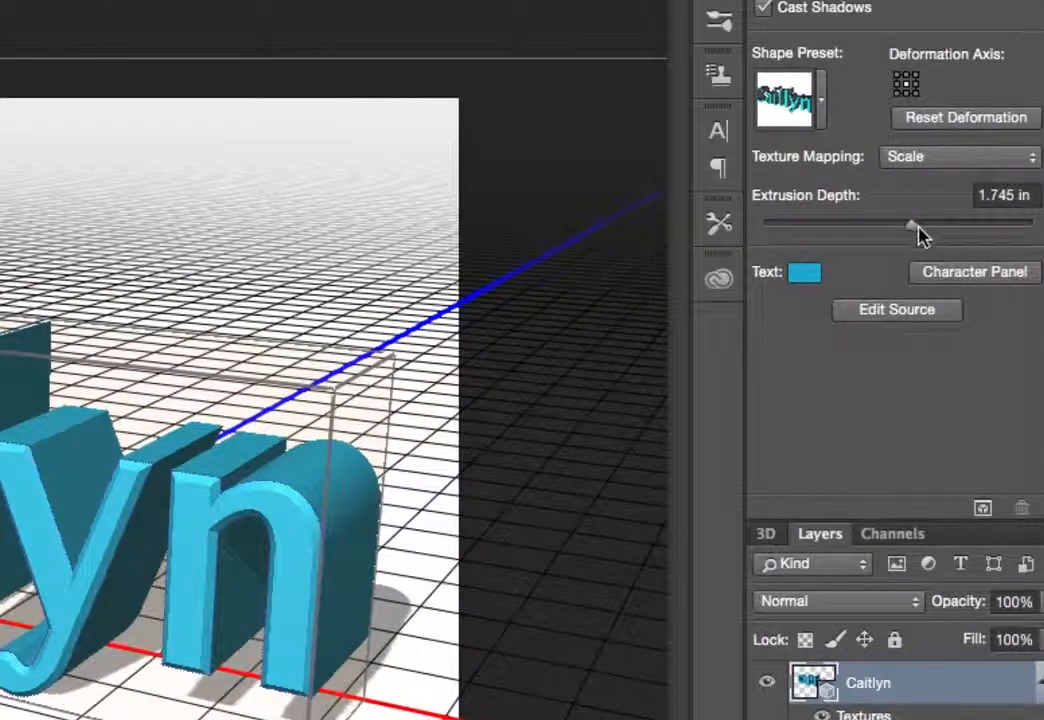
pyautogui.moveTo(920, 233)
pyautogui.mouseDown()
pyautogui.moveTo(941, 231)
pyautogui.moveTo(913, 229)
pyautogui.mouseUp()
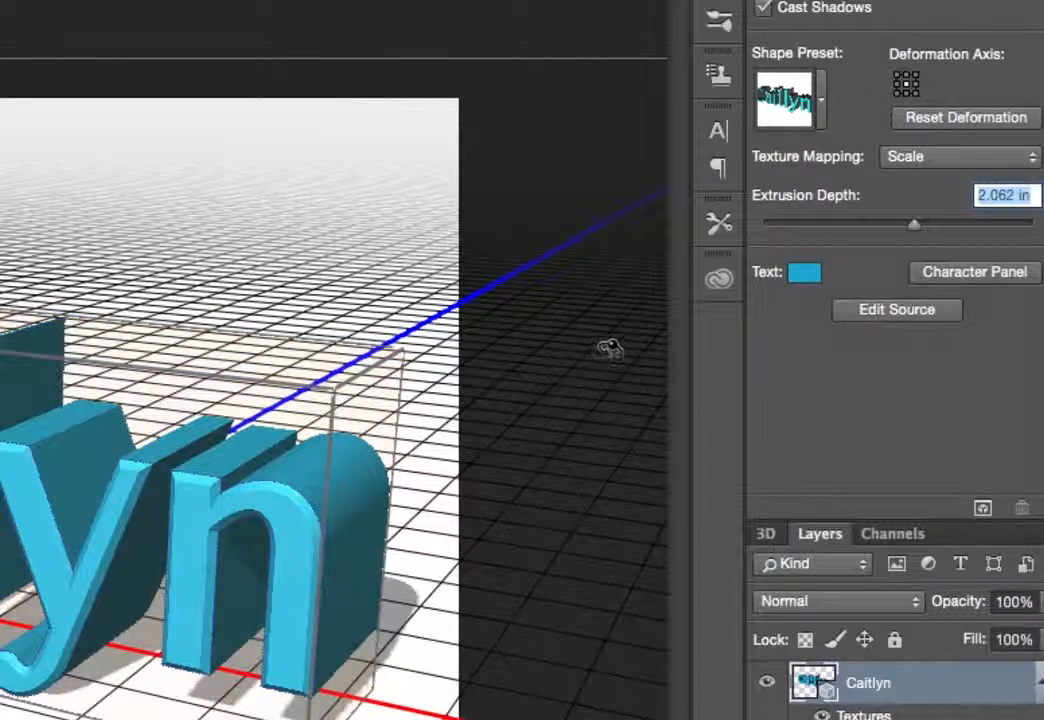
pyautogui.moveTo(915, 228); pyautogui.dragTo(967, 228)
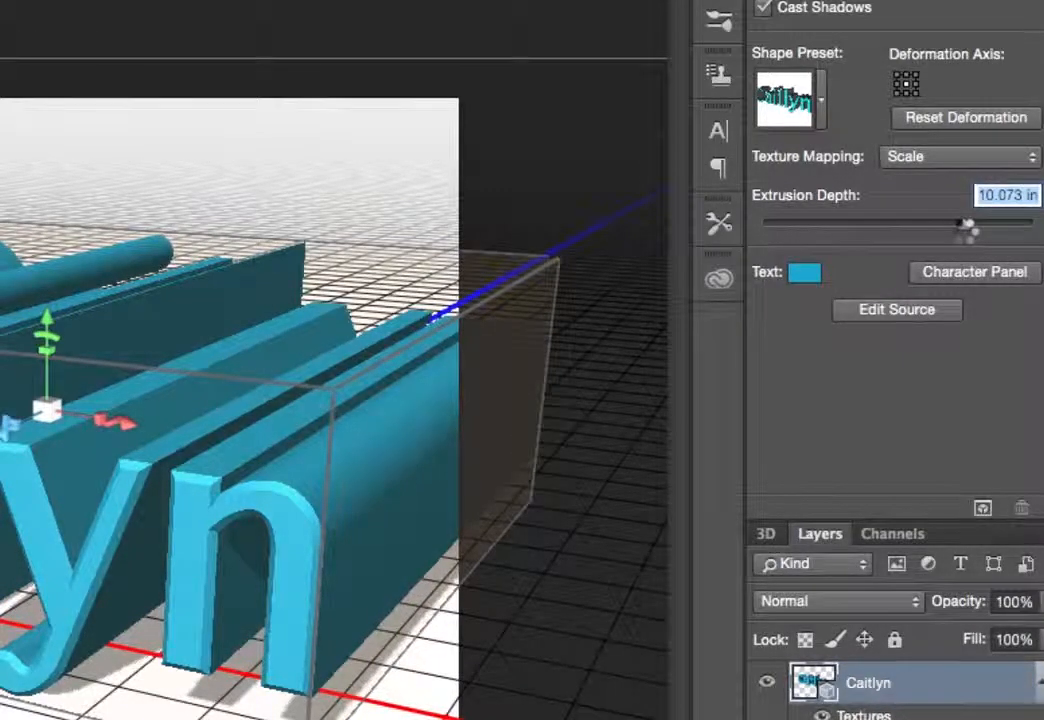
pyautogui.moveTo(967, 228); pyautogui.dragTo(905, 228)
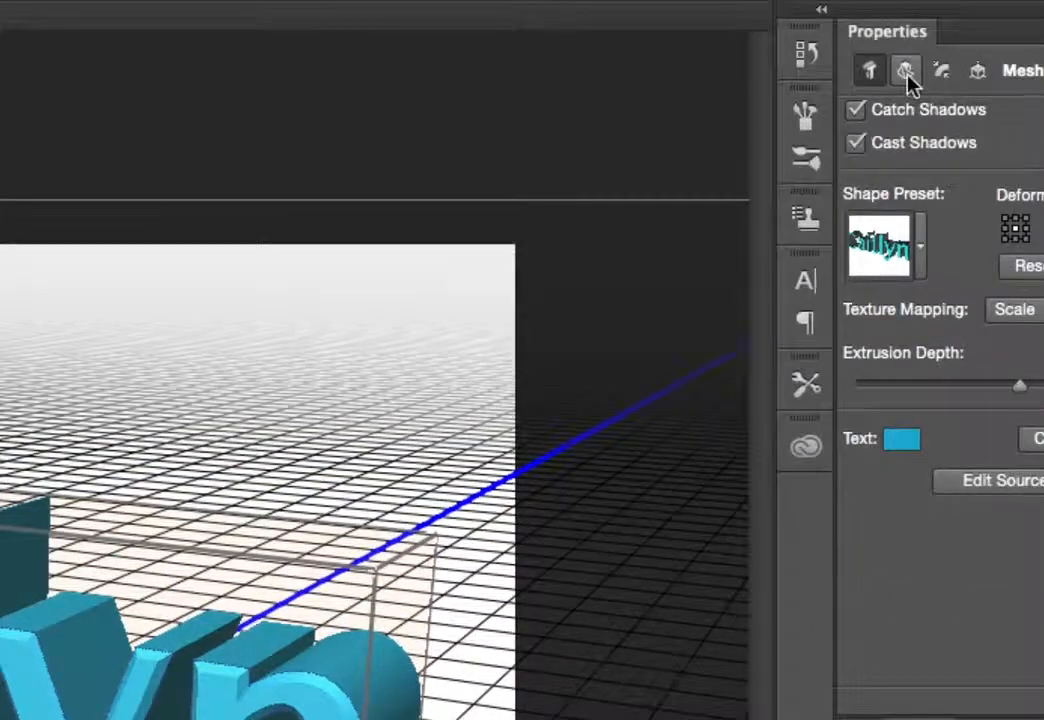
# Open the mesh's Deform properties and browse the shape preset list there
pyautogui.click(907, 74)
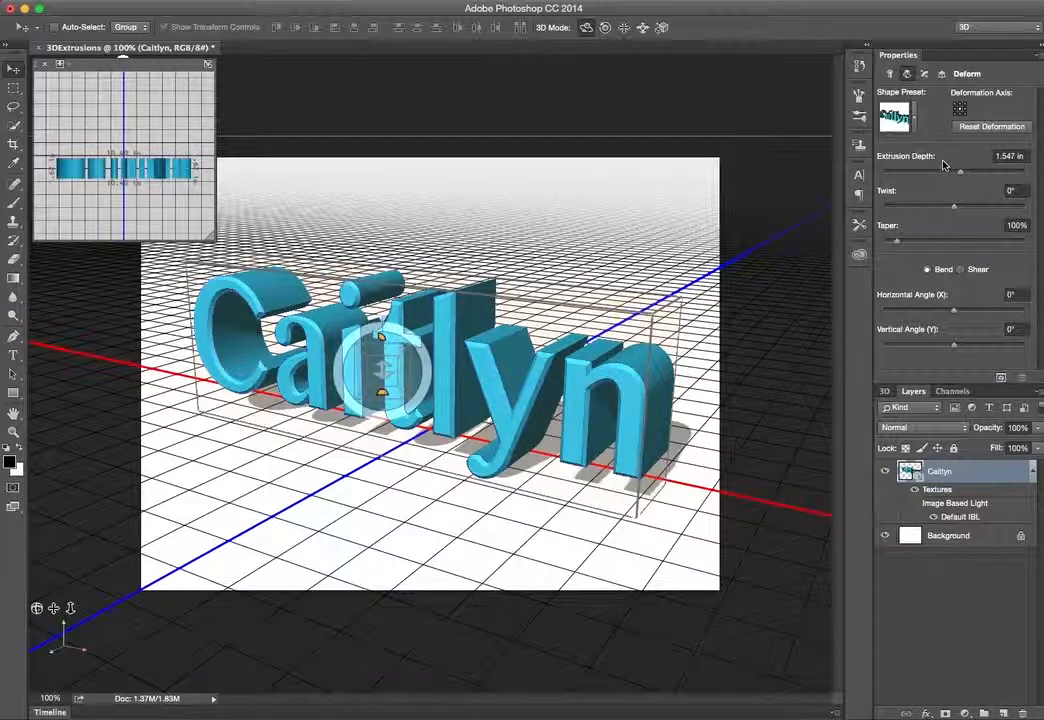
pyautogui.click(911, 126)
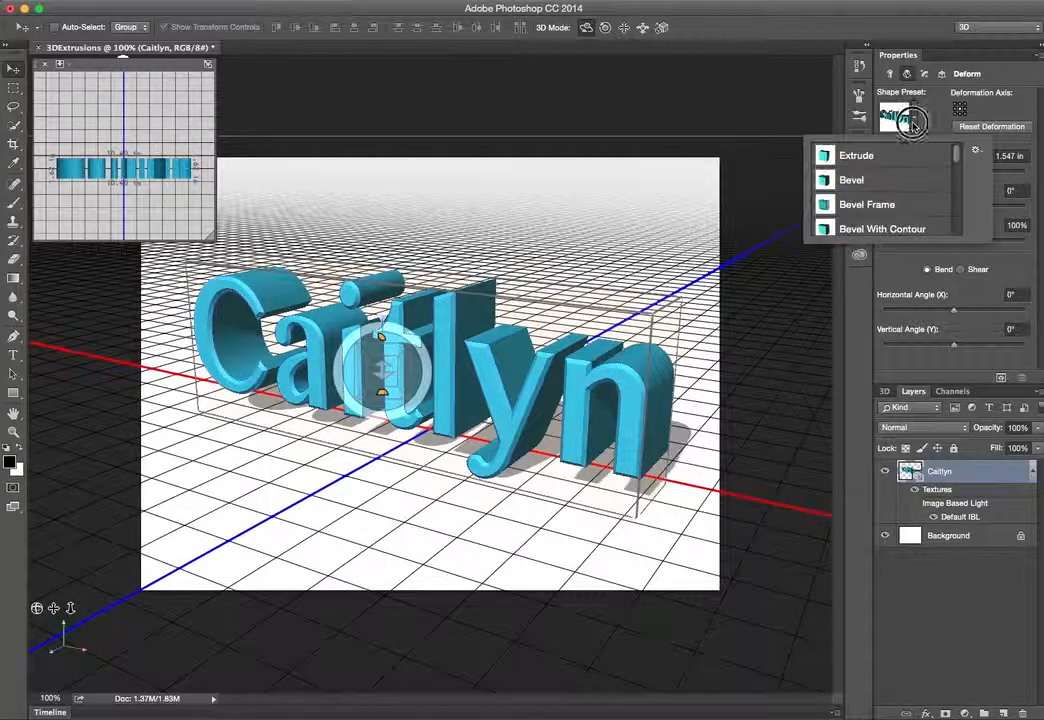
pyautogui.press('Escape')
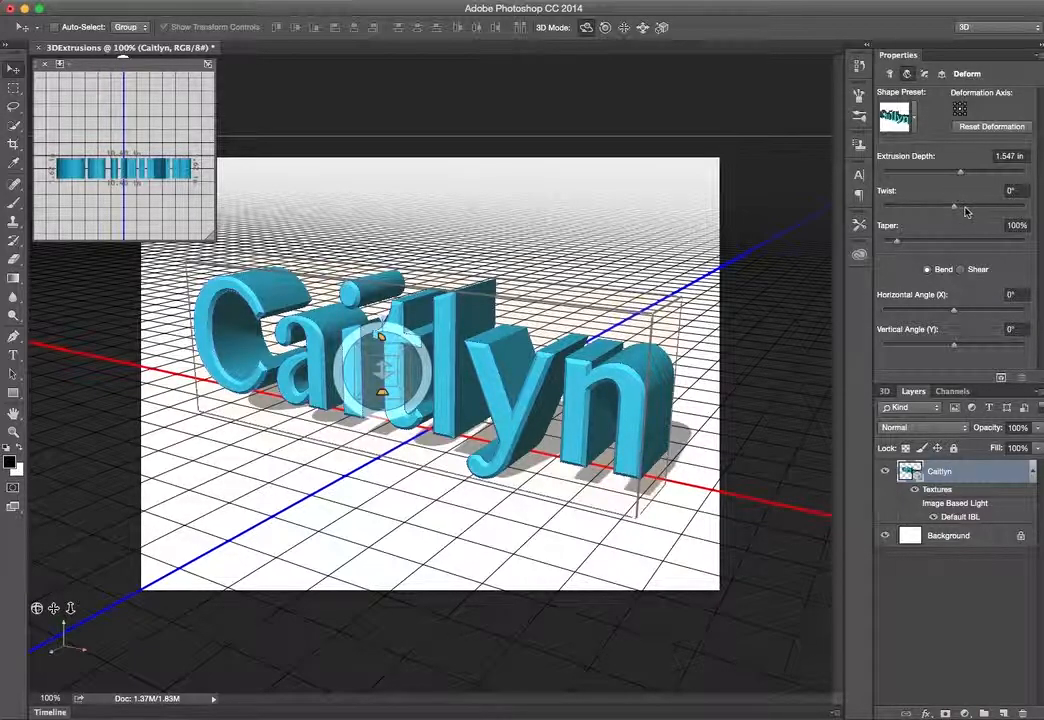
pyautogui.moveTo(957, 212); pyautogui.dragTo(954, 209)
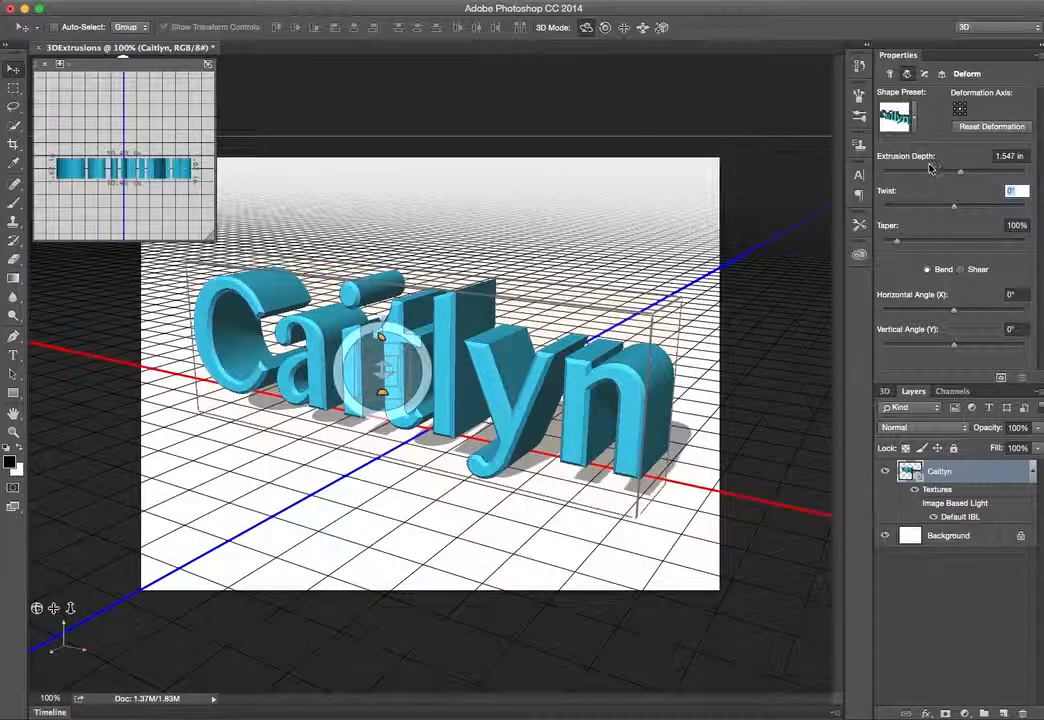
pyautogui.click(913, 131)
pyautogui.scroll(-10, 910, 208)
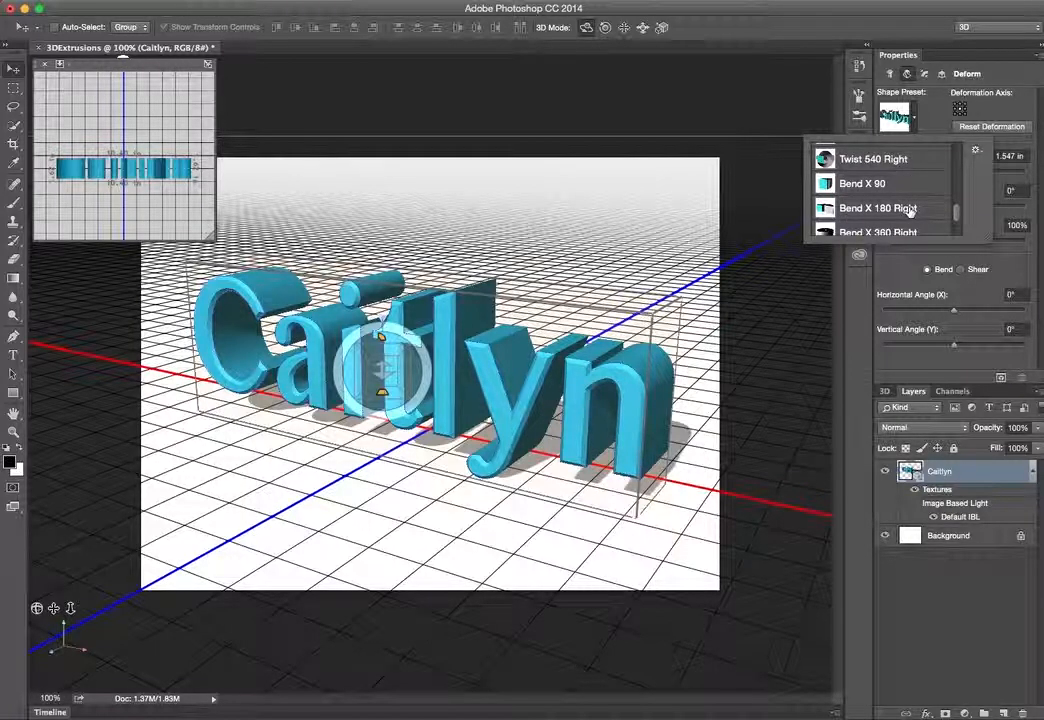
pyautogui.scroll(2, 910, 210)
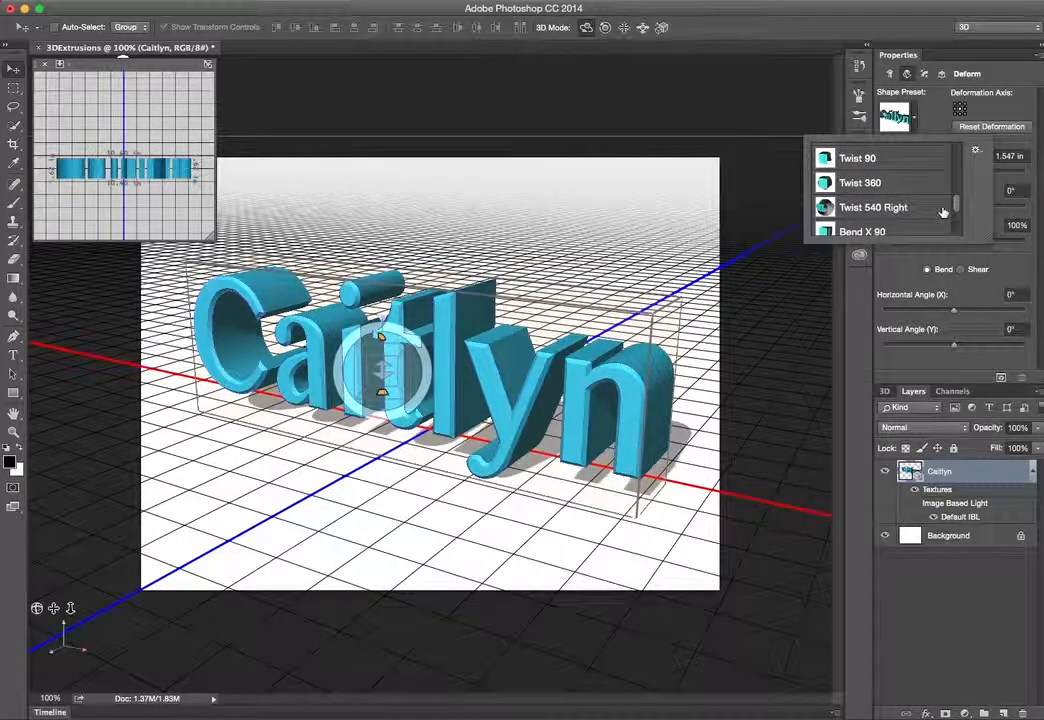
pyautogui.click(916, 127)
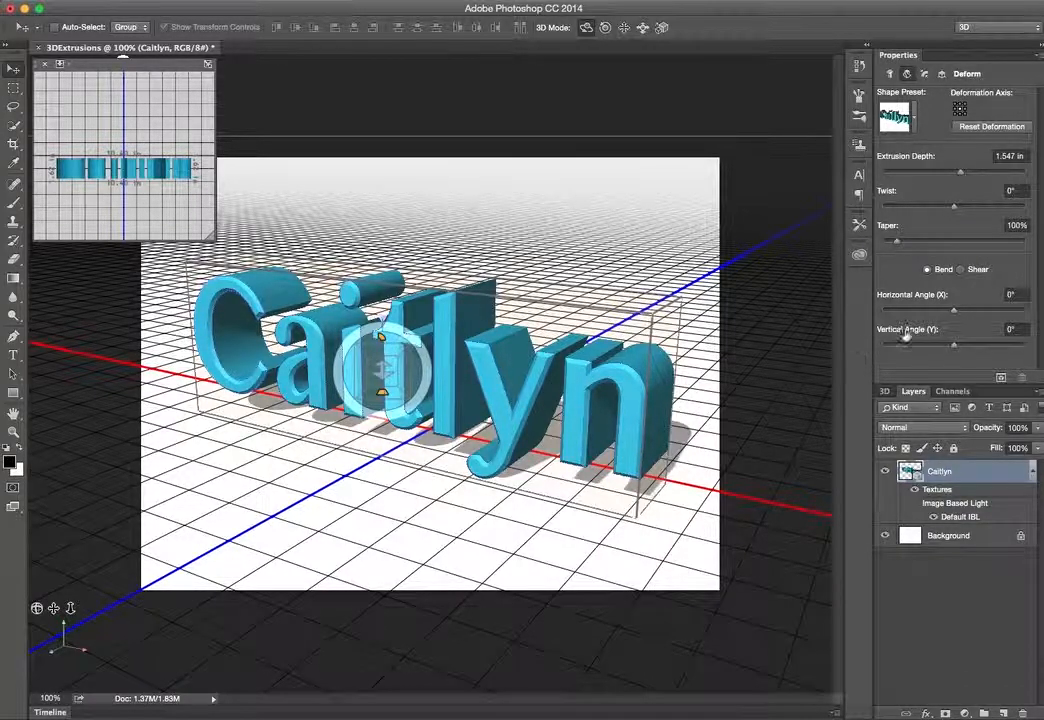
pyautogui.moveTo(952, 208); pyautogui.dragTo(955, 211)
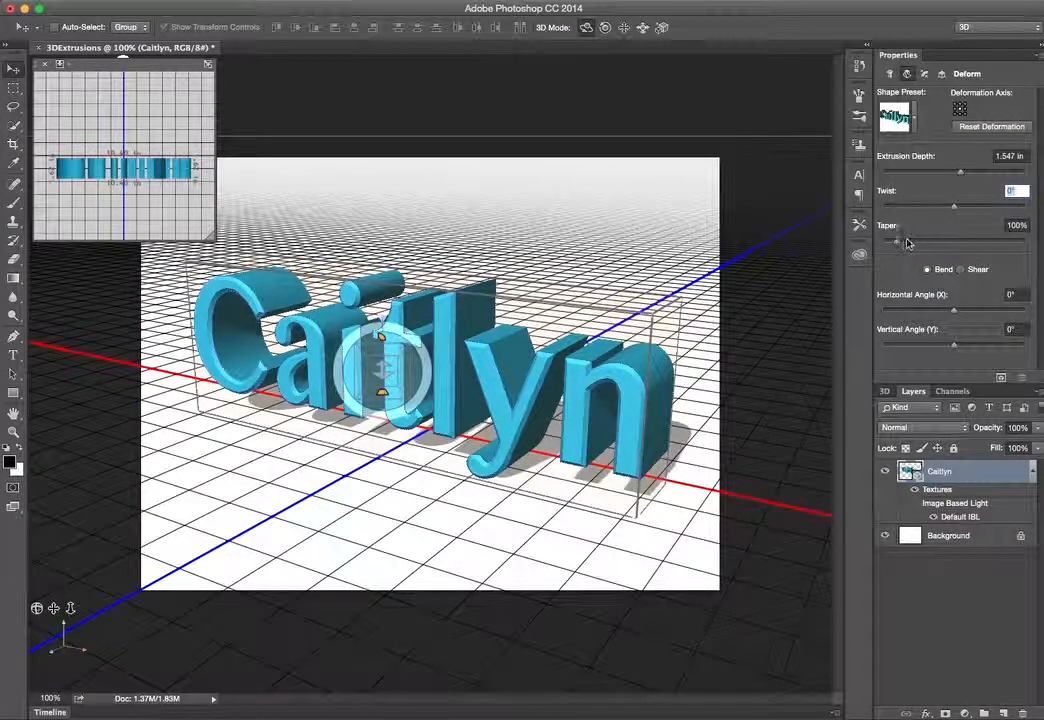
# Experiment with the Taper slider, then set Taper to 100%
pyautogui.moveTo(897, 247); pyautogui.dragTo(900, 243)
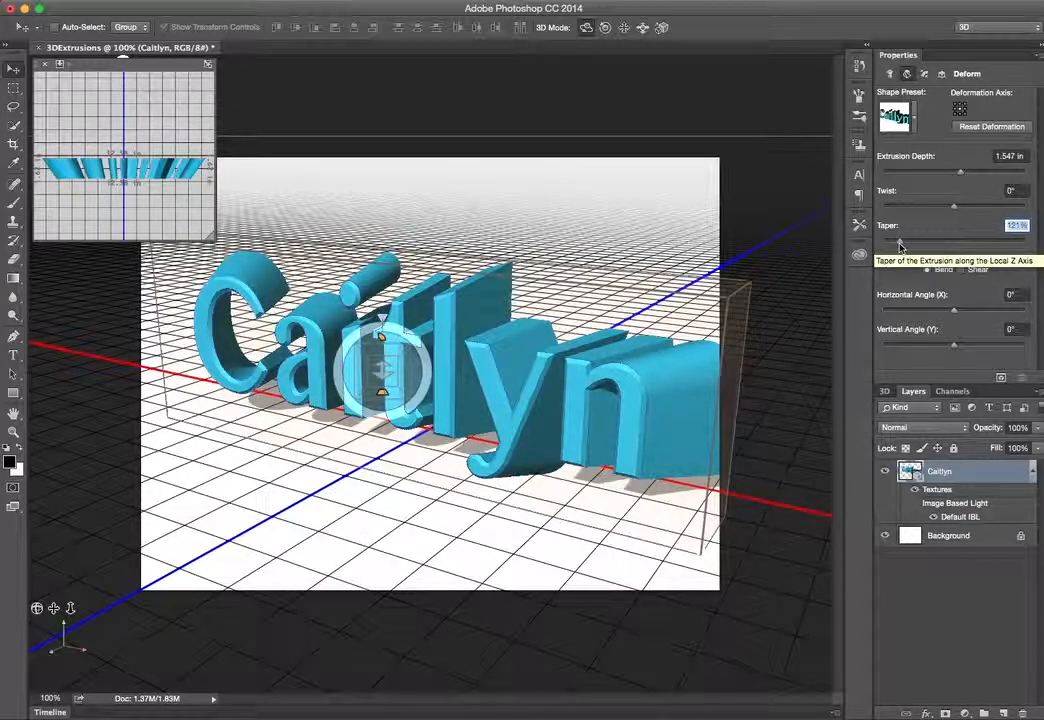
pyautogui.moveTo(899, 245); pyautogui.dragTo(890, 243)
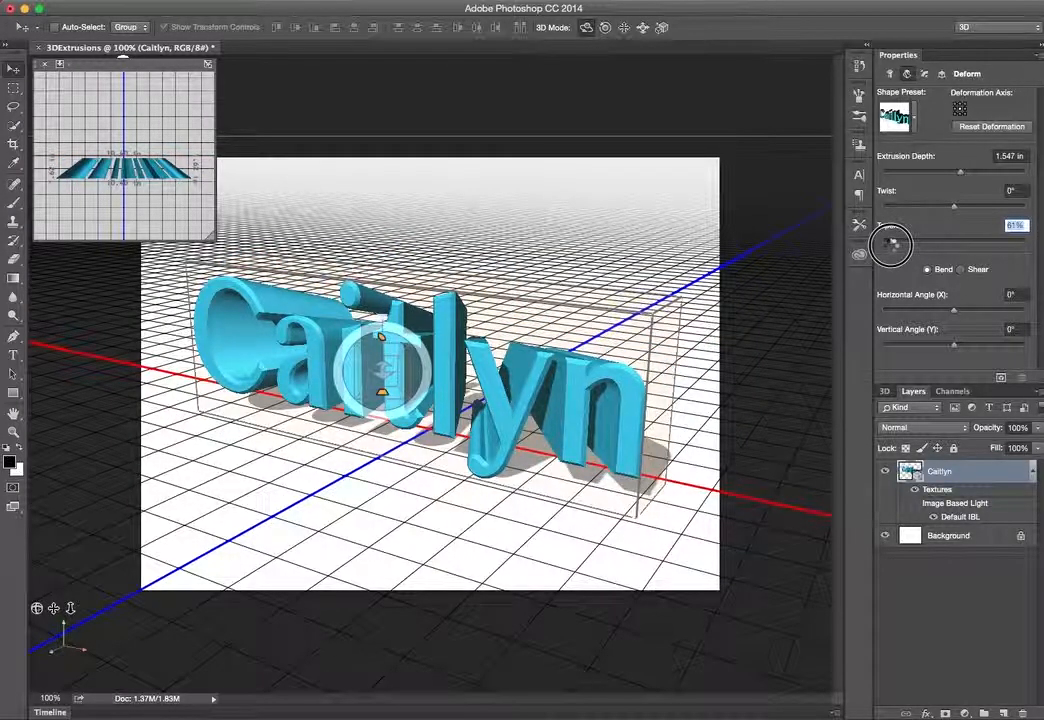
pyautogui.moveTo(891, 243); pyautogui.dragTo(885, 246)
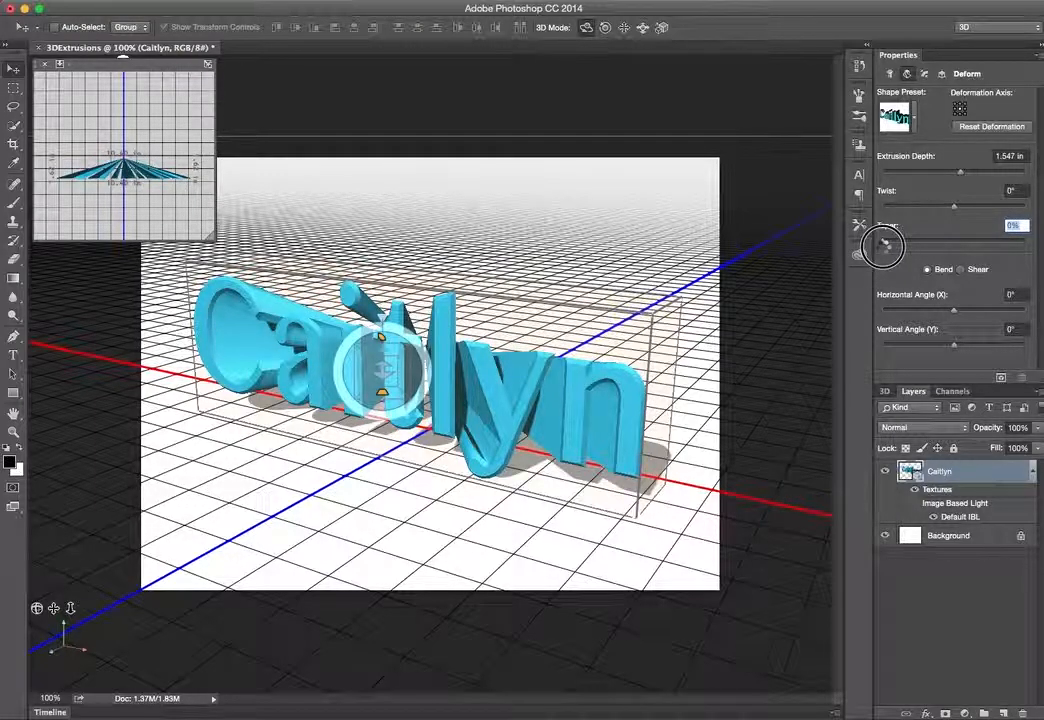
pyautogui.moveTo(885, 246); pyautogui.dragTo(896, 245)
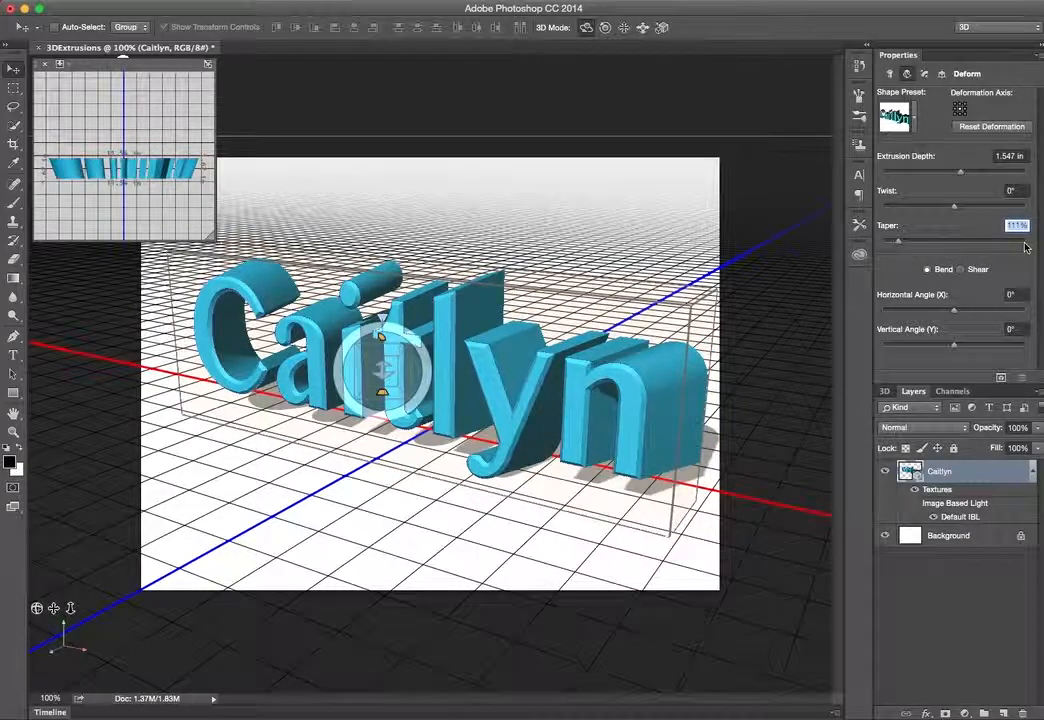
pyautogui.write('1')
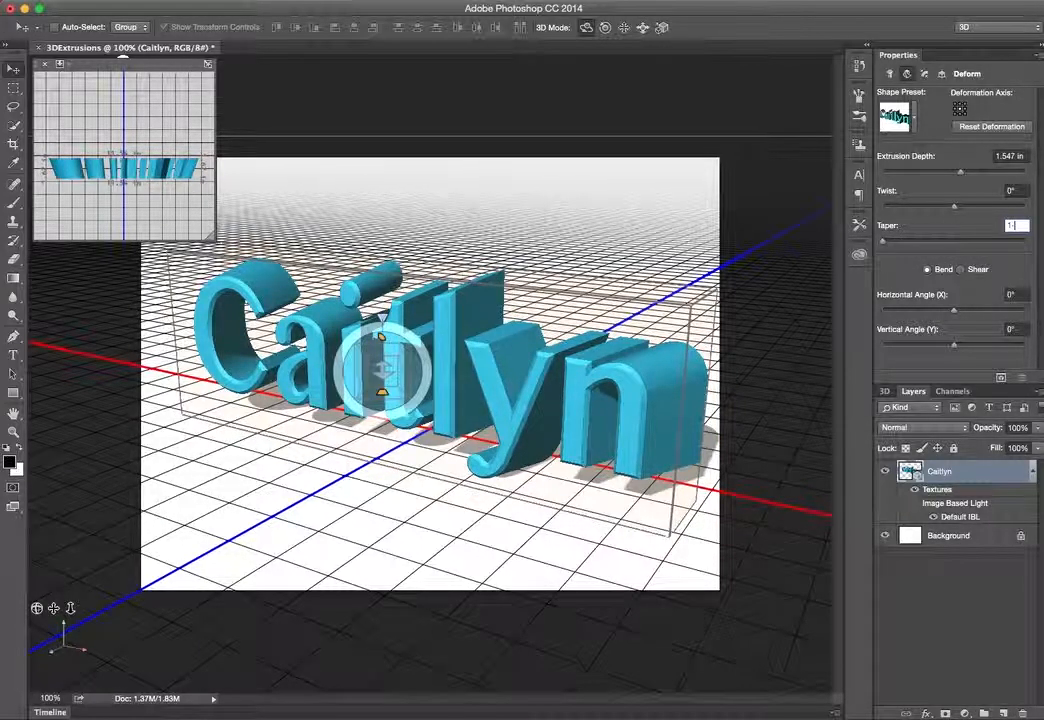
pyautogui.write('00')
pyautogui.press('Return')
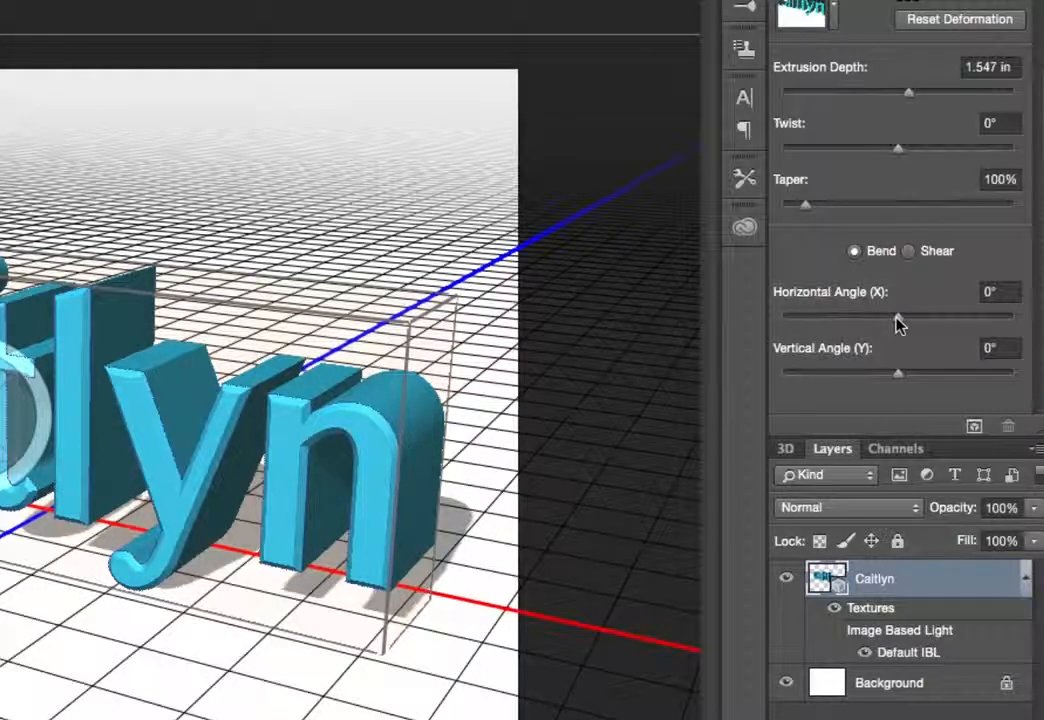
# Experiment with the Horizontal Angle and Vertical Angle bend sliders, setting each back to 0°
pyautogui.moveTo(900, 322); pyautogui.dragTo(918, 317)
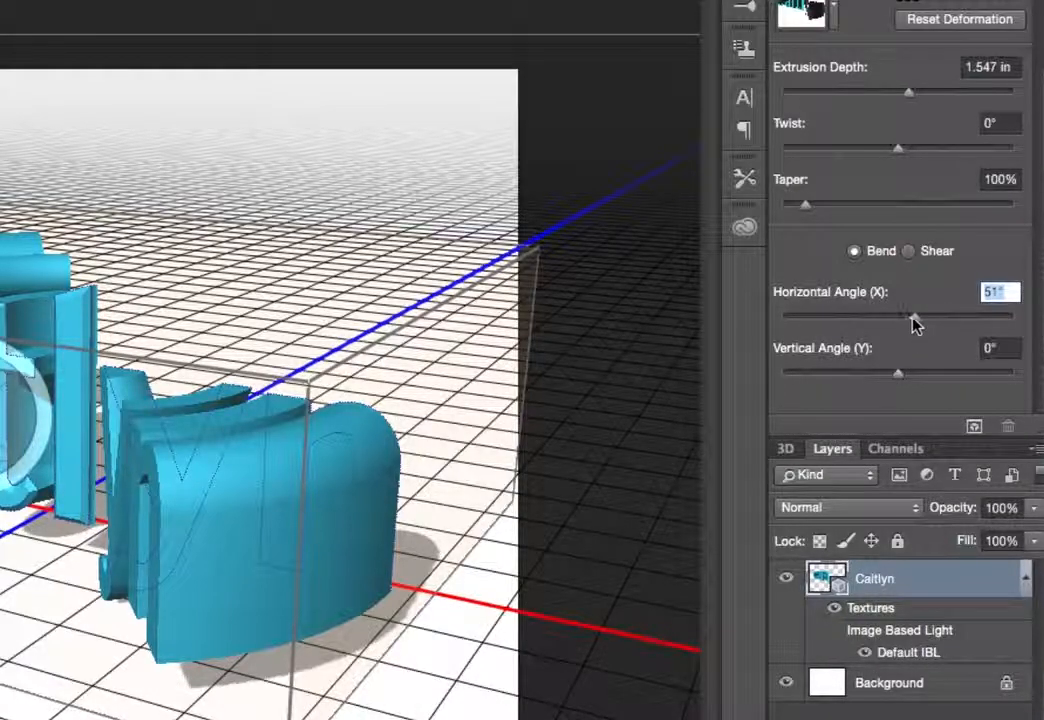
pyautogui.moveTo(915, 322); pyautogui.dragTo(903, 318)
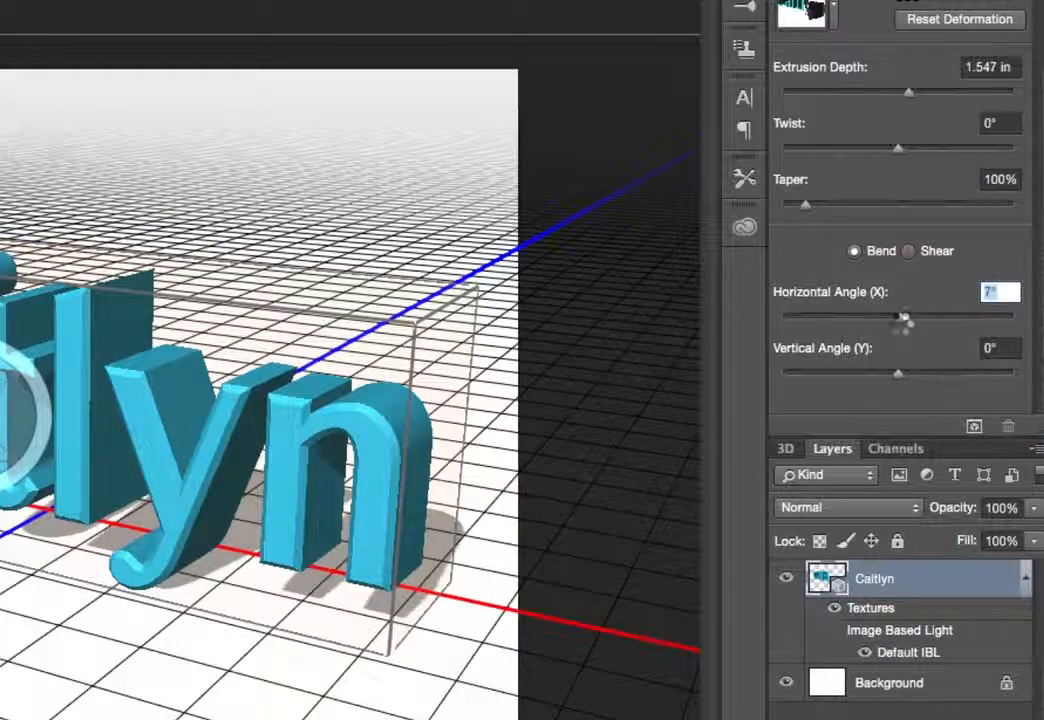
pyautogui.write('0')
pyautogui.press('Return')
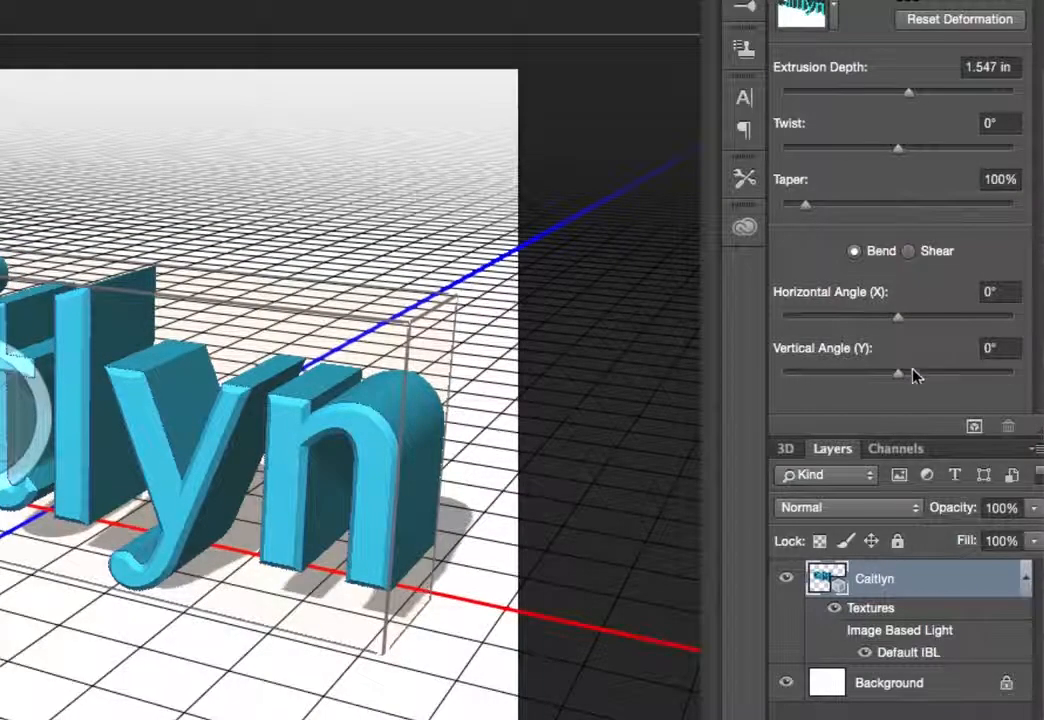
pyautogui.moveTo(899, 381); pyautogui.dragTo(765, 392)
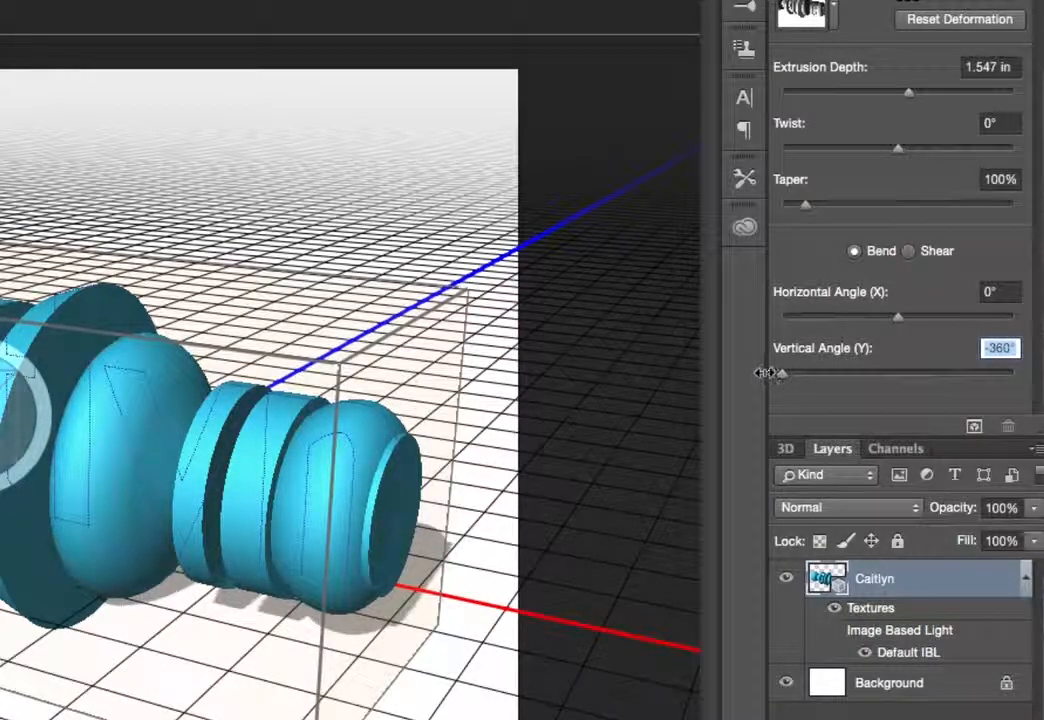
pyautogui.moveTo(783, 375); pyautogui.dragTo(930, 380)
pyautogui.write('0')
pyautogui.press('Return')
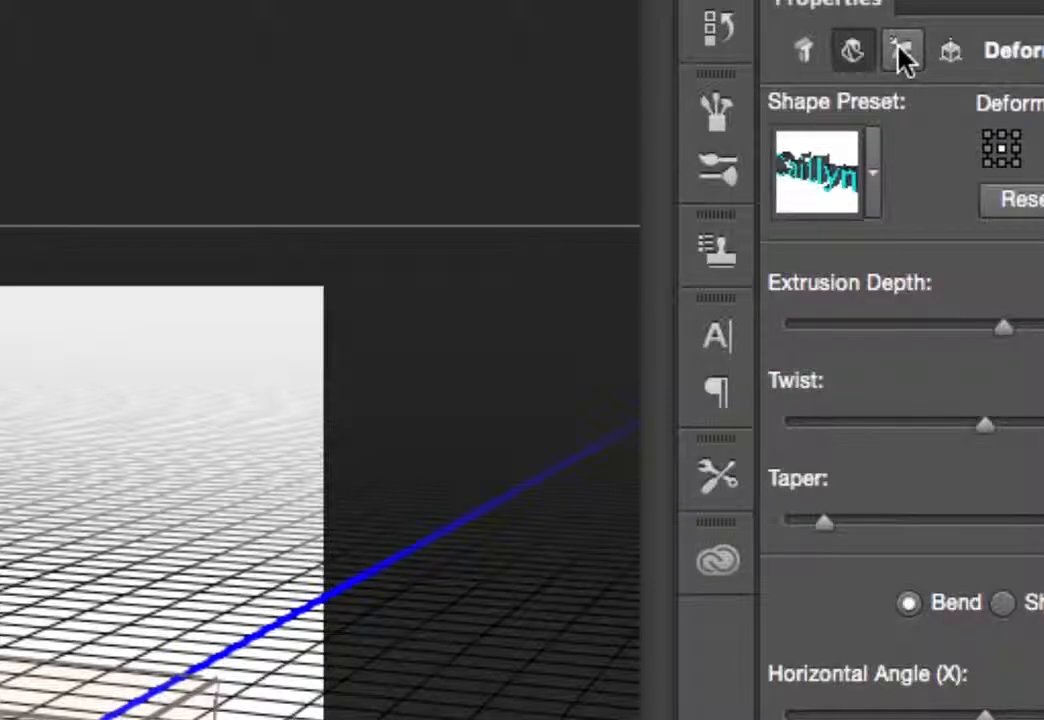
# Open the mesh's Cap properties and set Sides to Front and Back
pyautogui.click(900, 52)
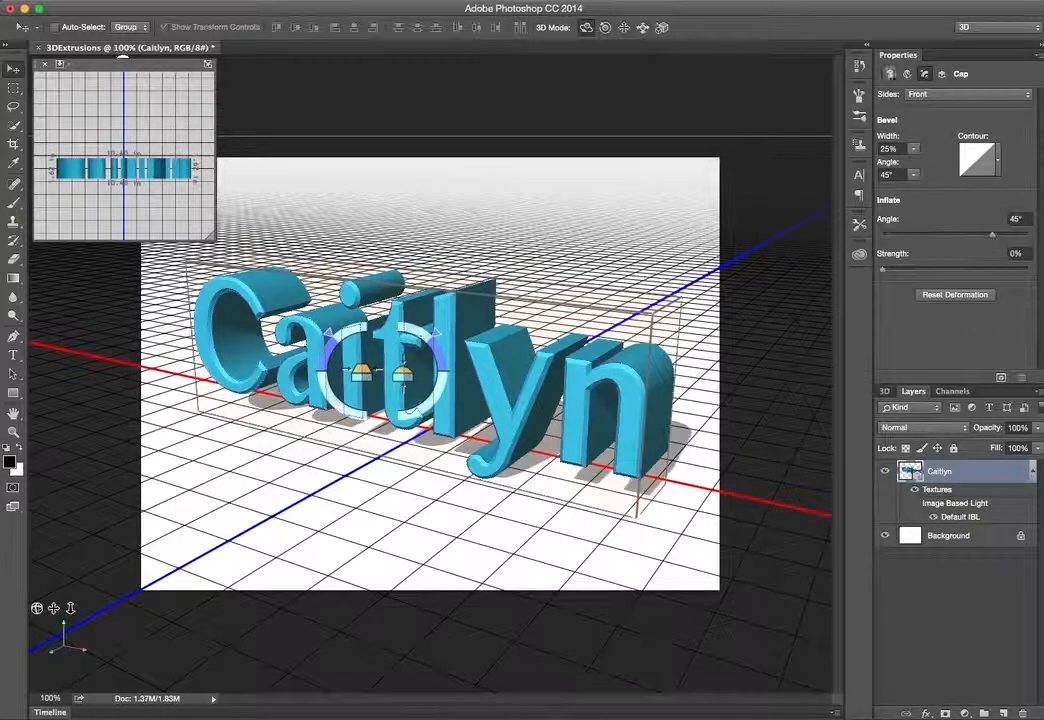
pyautogui.click(991, 96)
pyautogui.click(983, 114)
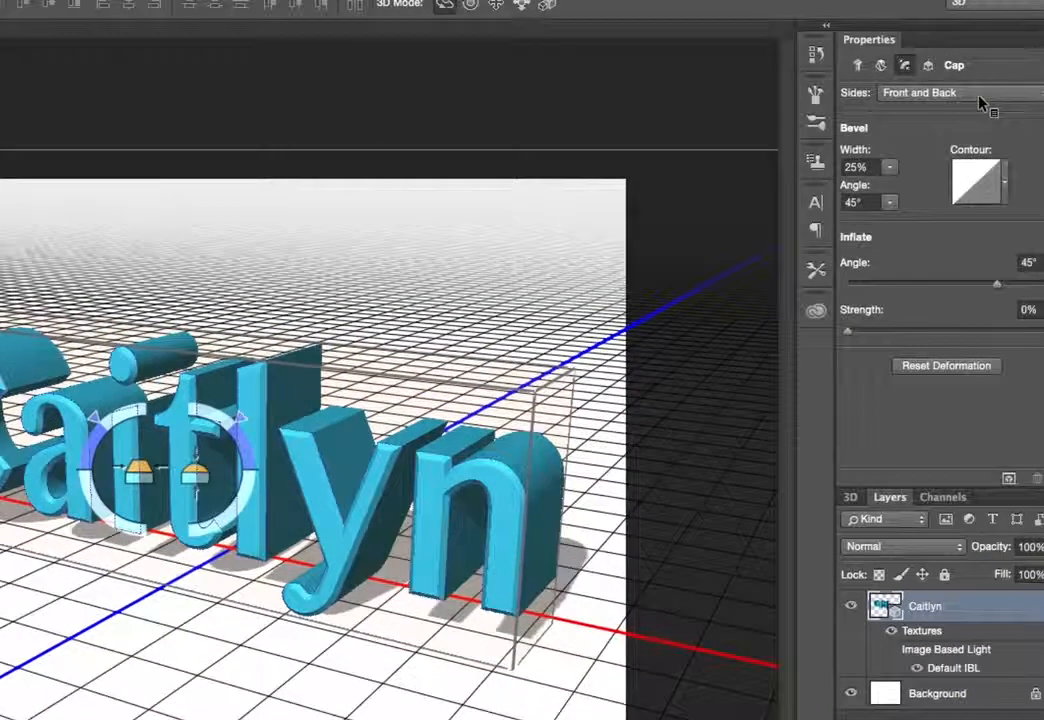
pyautogui.click(981, 97)
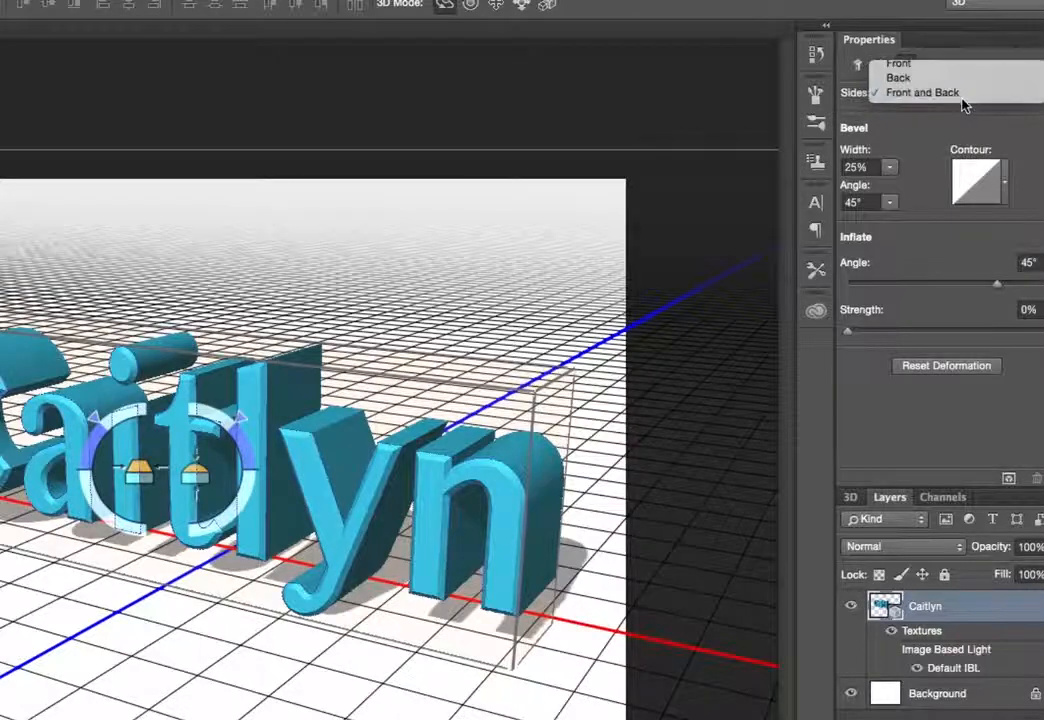
pyautogui.click(960, 99)
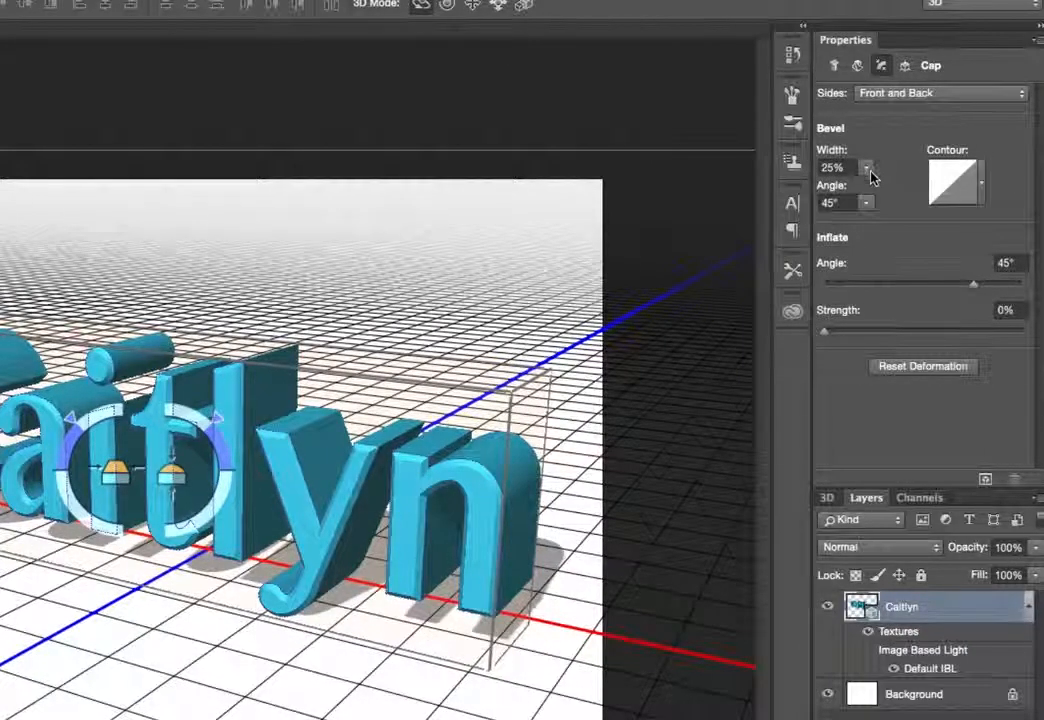
# Set the cap's bevel Width to 48% with its slider
pyautogui.click(869, 170)
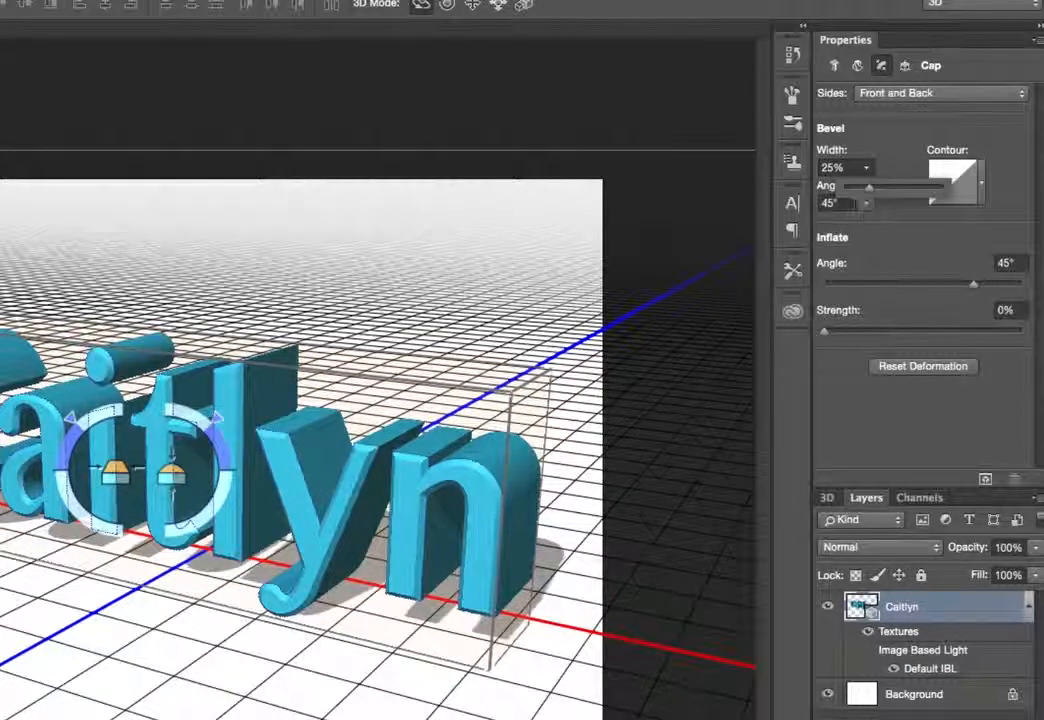
pyautogui.moveTo(873, 195); pyautogui.dragTo(884, 188)
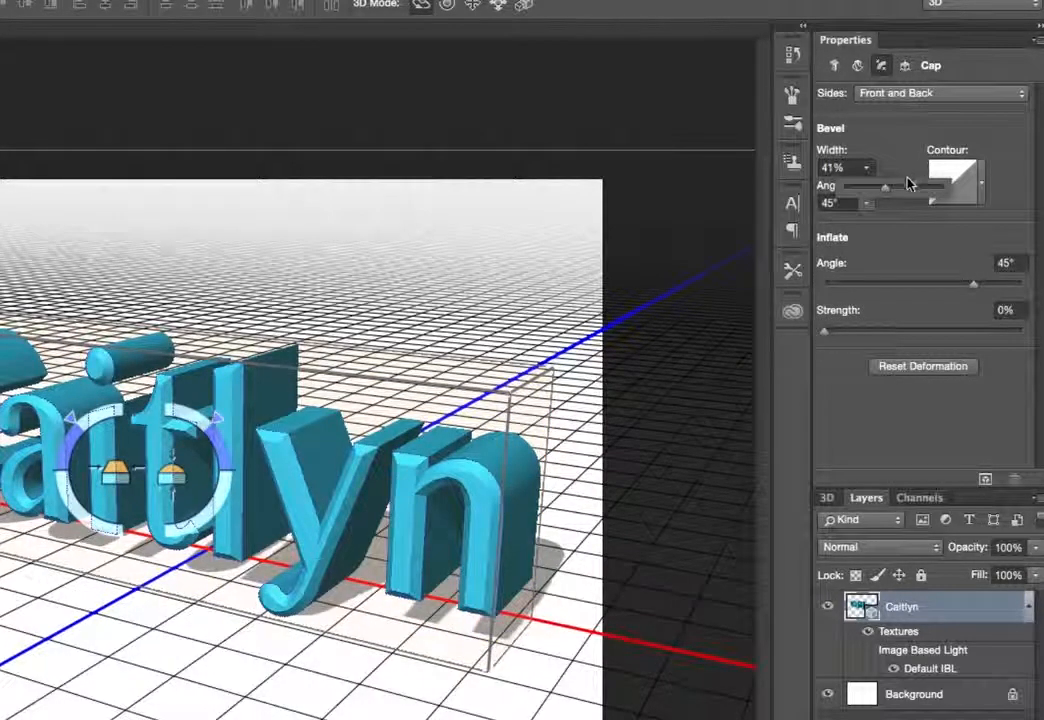
pyautogui.moveTo(892, 190)
pyautogui.mouseDown()
pyautogui.moveTo(852, 192)
pyautogui.moveTo(897, 190)
pyautogui.moveTo(876, 203)
pyautogui.mouseUp()
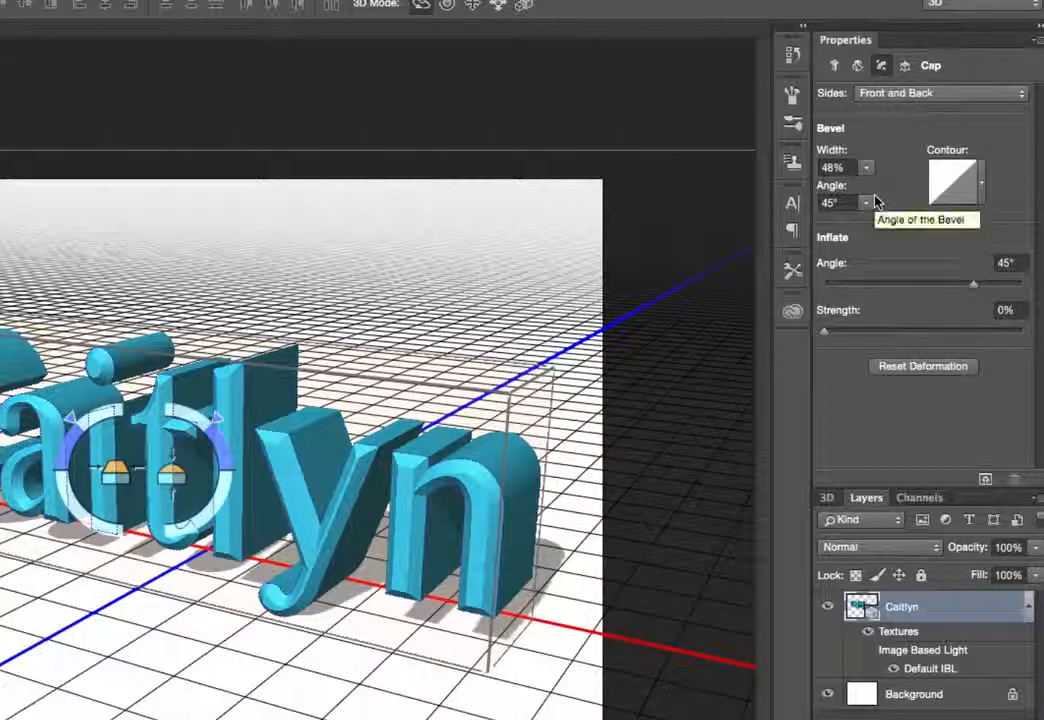
# Experiment with the bevel Angle slider, setting it back to 45°
pyautogui.click(866, 202)
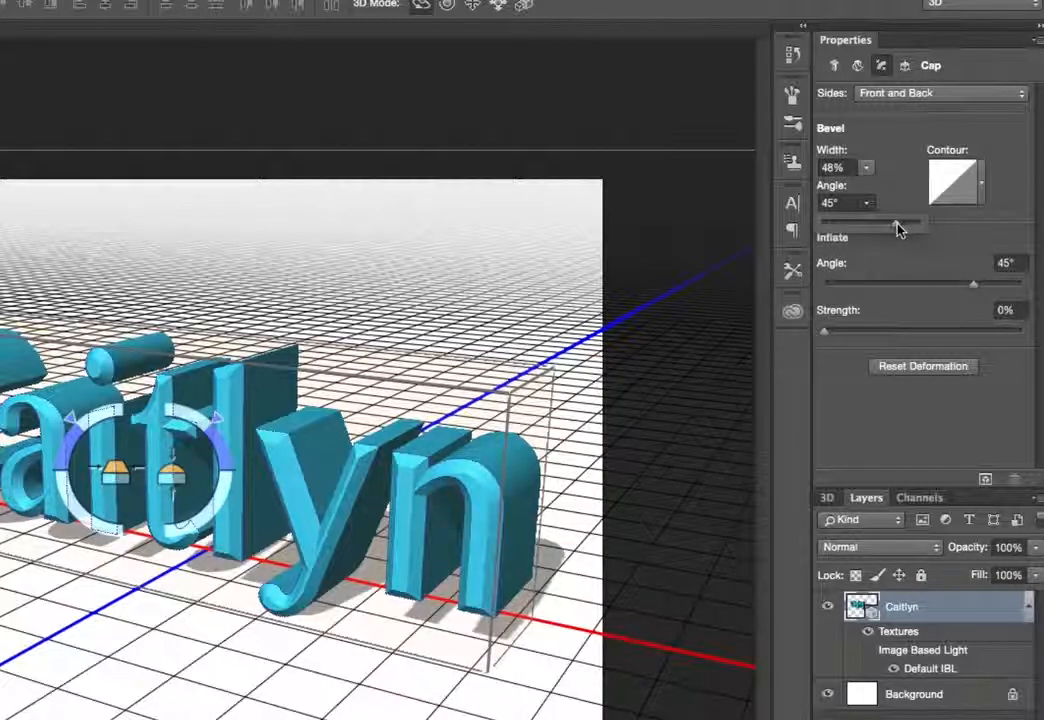
pyautogui.moveTo(898, 221)
pyautogui.mouseDown()
pyautogui.moveTo(881, 224)
pyautogui.moveTo(916, 231)
pyautogui.mouseUp()
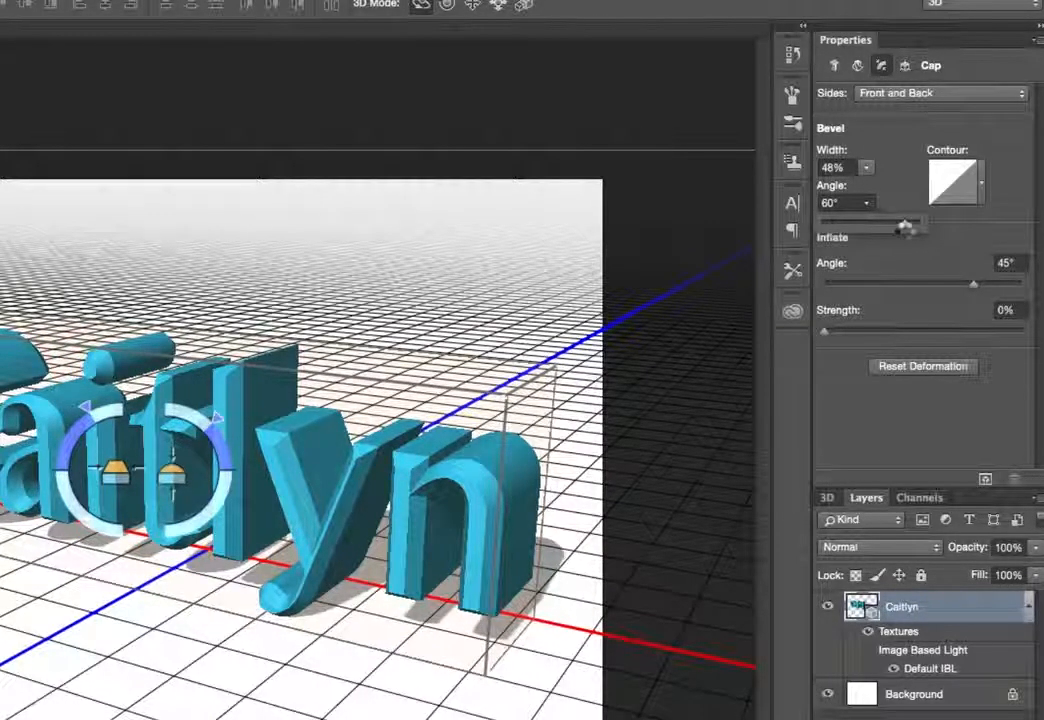
pyautogui.moveTo(904, 228)
pyautogui.mouseDown()
pyautogui.moveTo(888, 233)
pyautogui.moveTo(918, 236)
pyautogui.mouseUp()
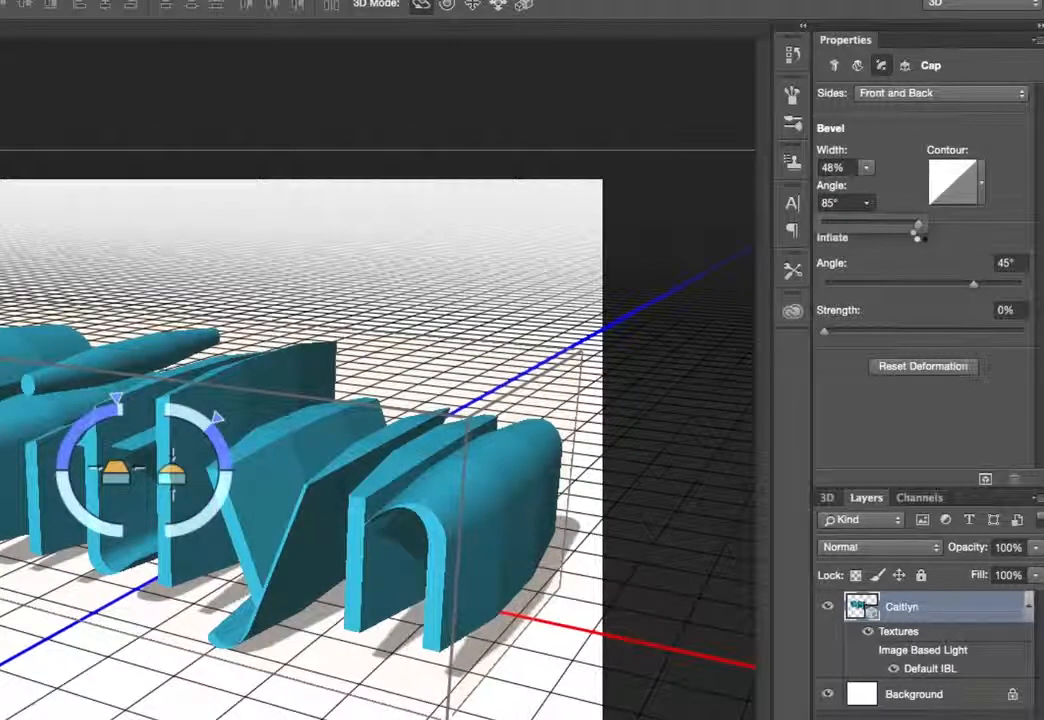
pyautogui.moveTo(918, 236); pyautogui.dragTo(895, 226)
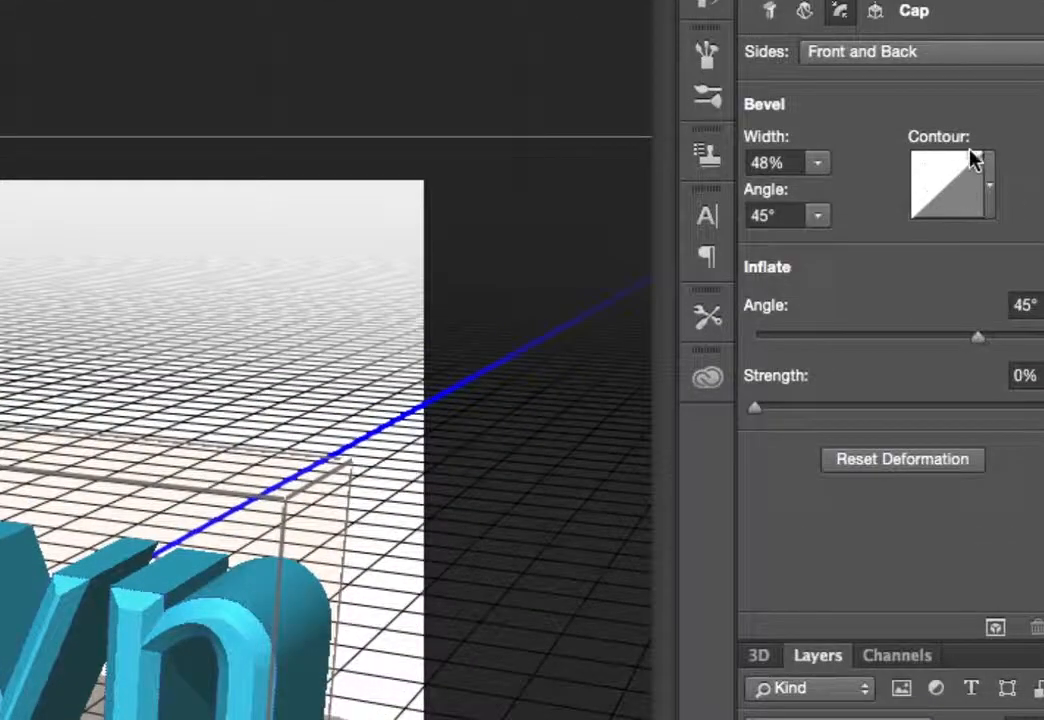
# Open the bevel contour picker and switch its view to Large List
pyautogui.click(993, 183)
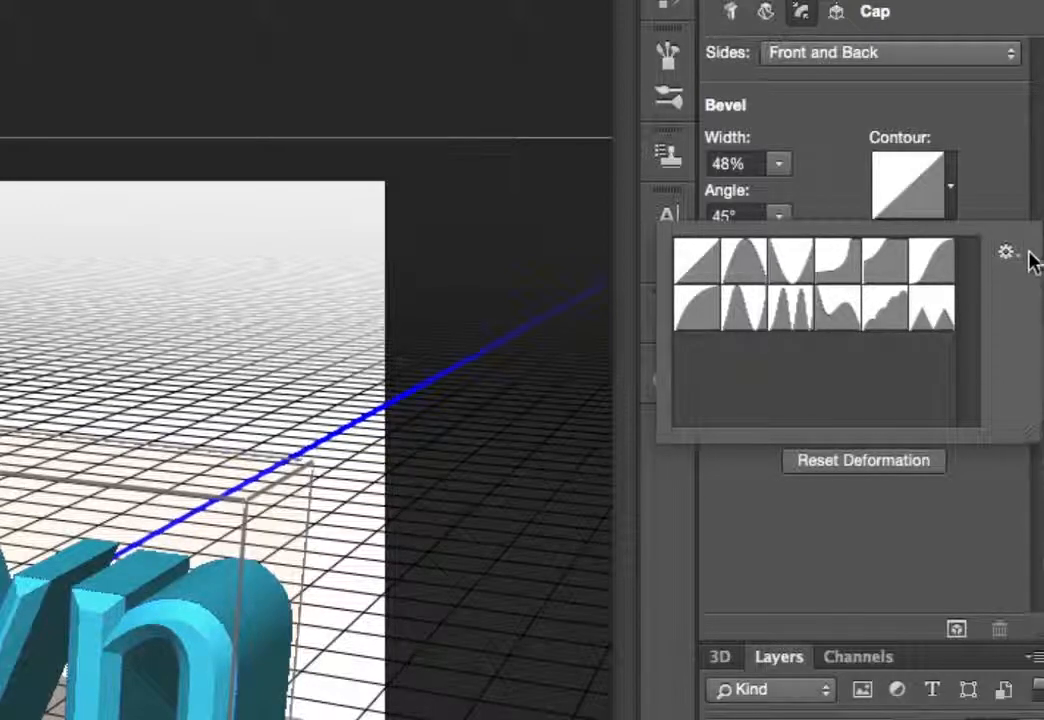
pyautogui.click(1018, 262)
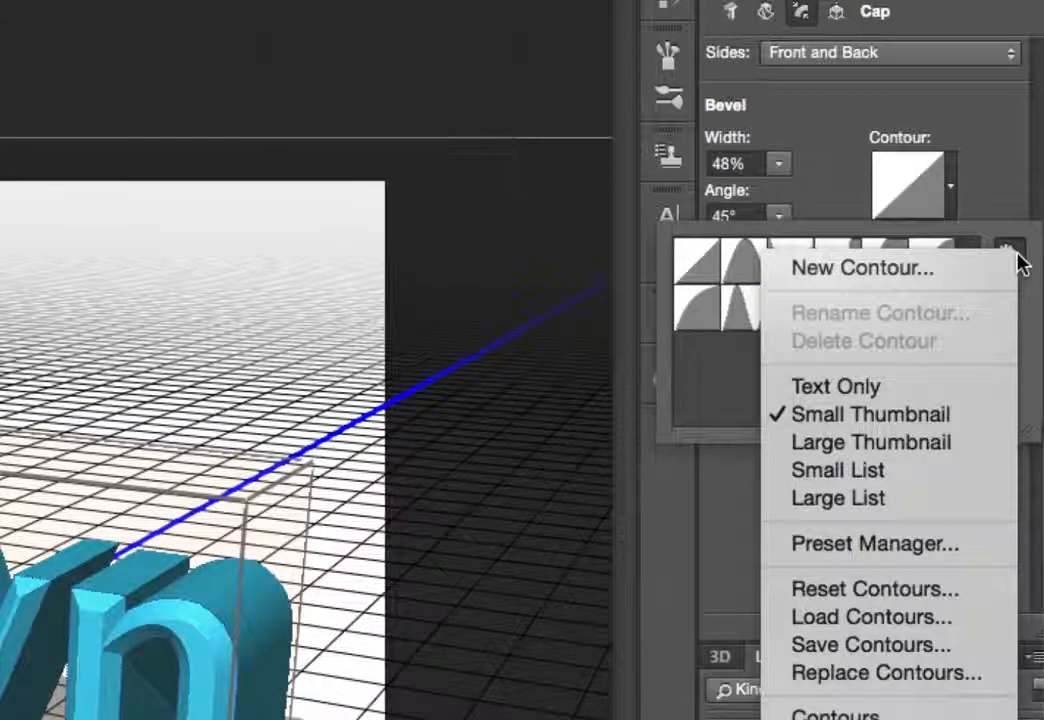
pyautogui.click(887, 503)
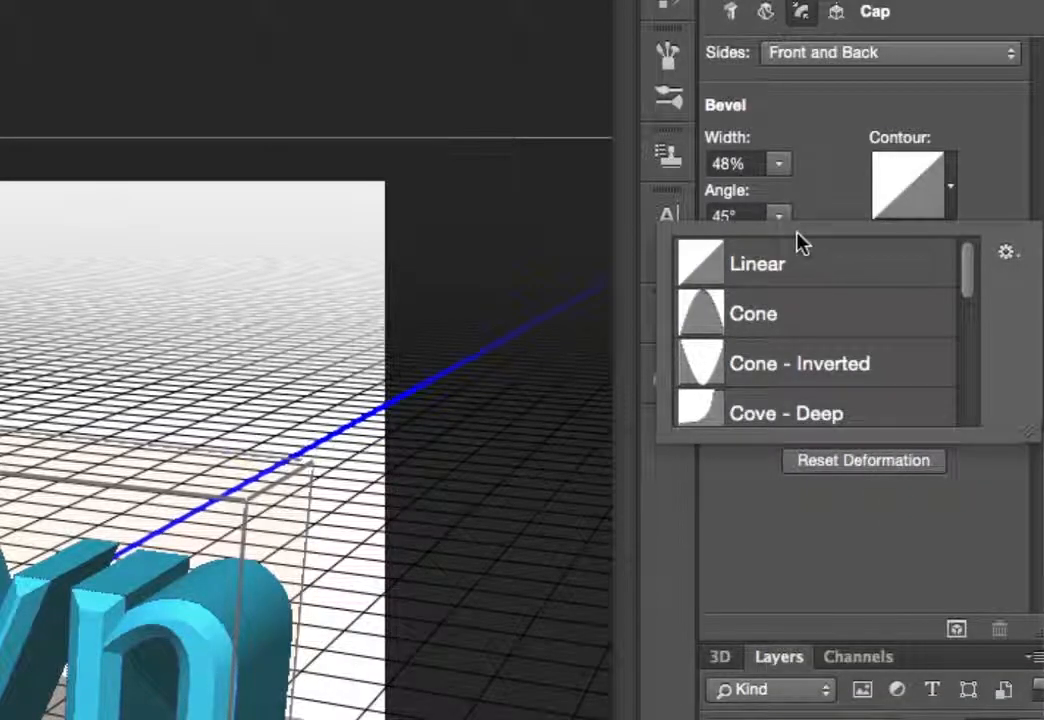
pyautogui.scroll(-5, 805, 385)
pyautogui.scroll(5, 805, 385)
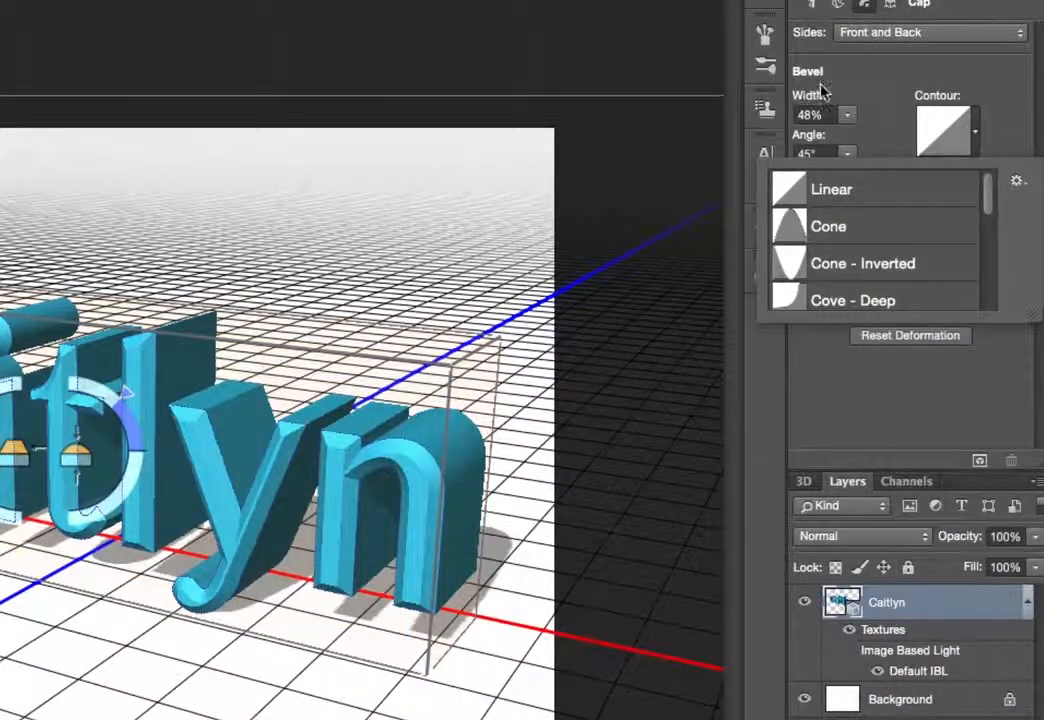
# Try the Cone, Cone - Inverted, Half Round, Gaussian and Ring - Double bevel contours
pyautogui.click(862, 244)
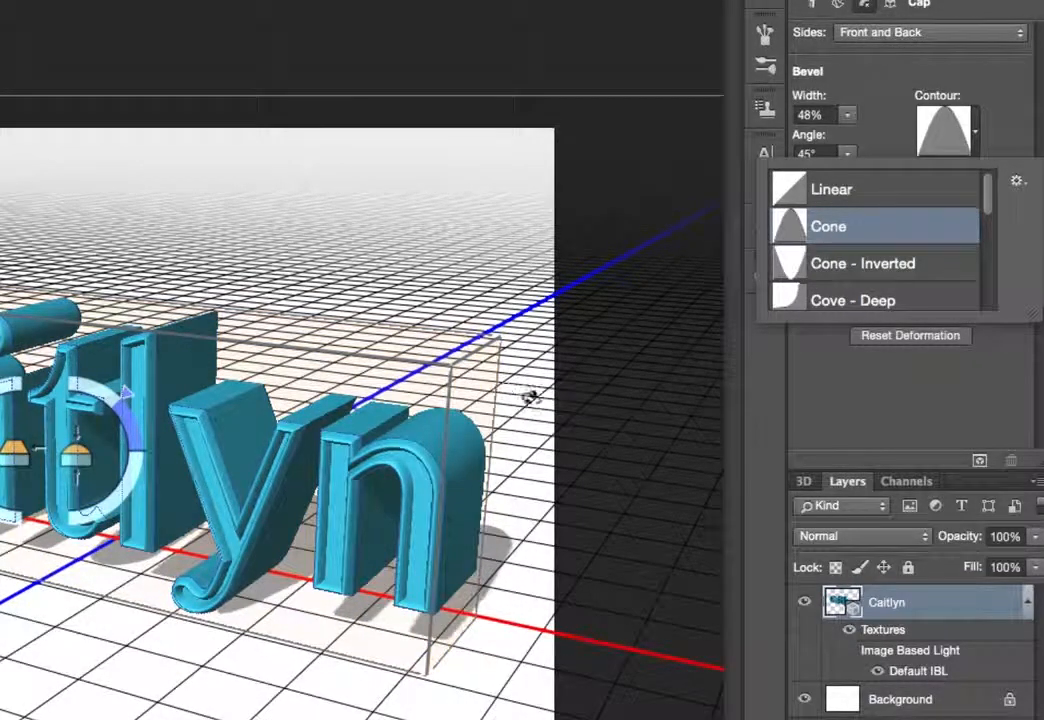
pyautogui.moveTo(571, 401)
pyautogui.mouseDown()
pyautogui.moveTo(52, 408)
pyautogui.moveTo(373, 431)
pyautogui.moveTo(527, 343)
pyautogui.moveTo(565, 397)
pyautogui.mouseUp()
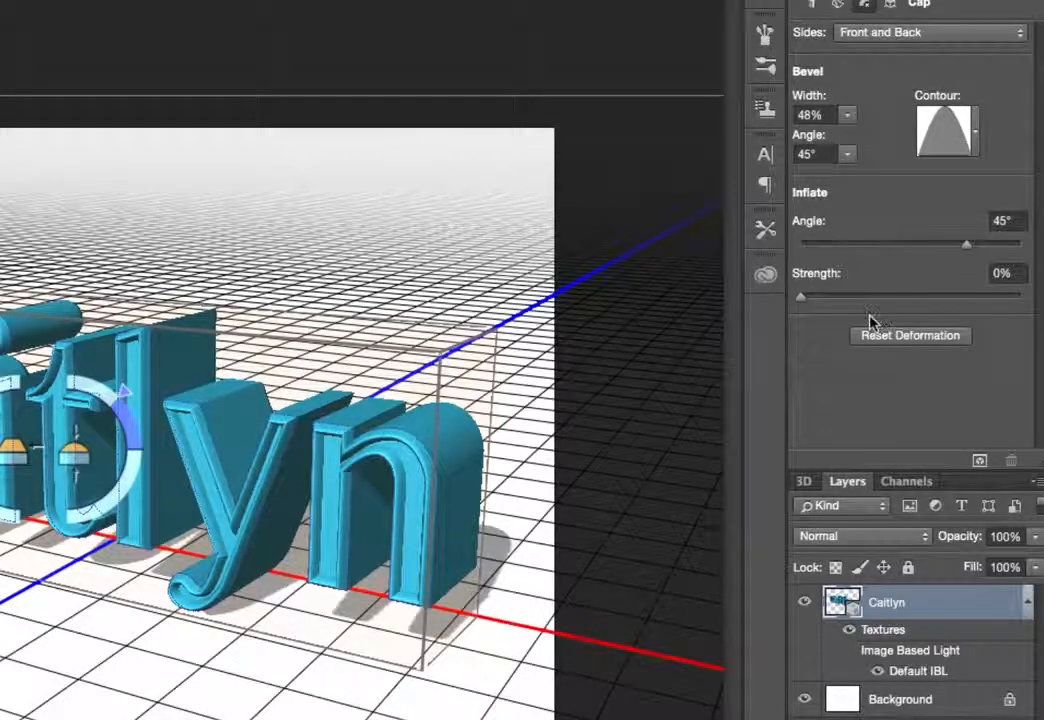
pyautogui.click(976, 133)
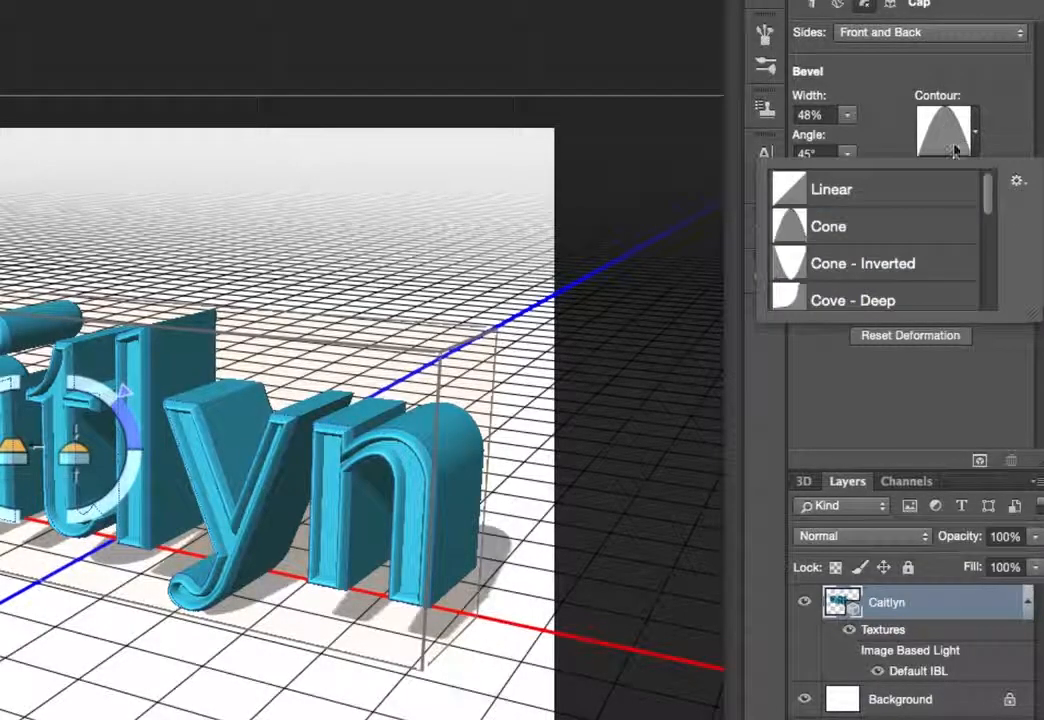
pyautogui.click(918, 265)
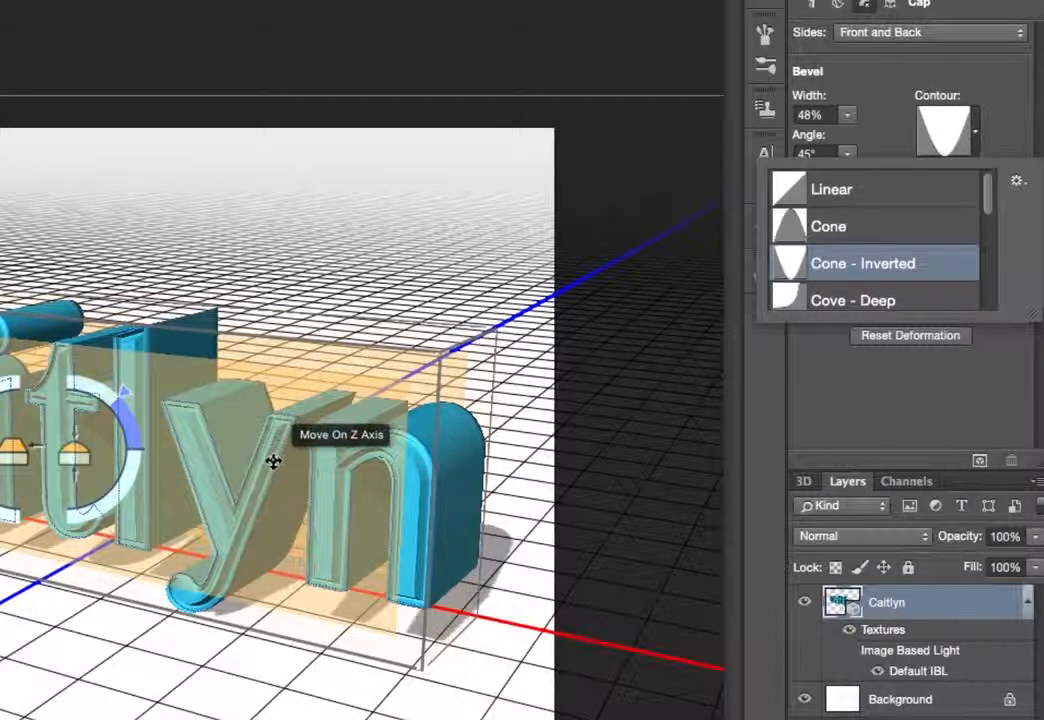
pyautogui.scroll(-4, 809, 283)
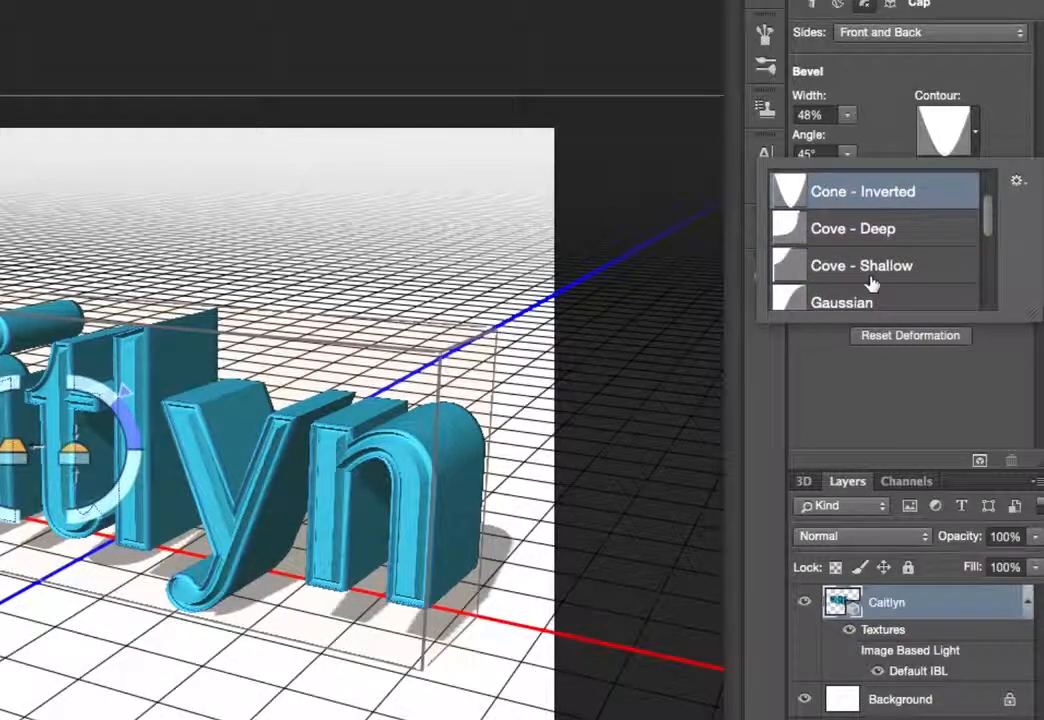
pyautogui.click(870, 288)
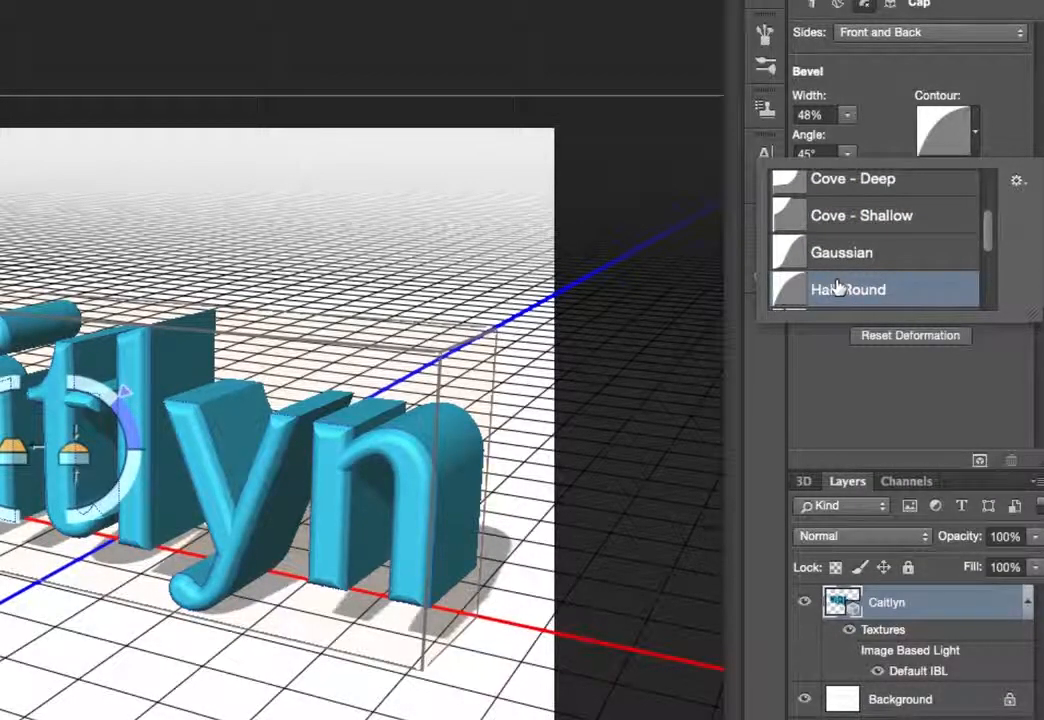
pyautogui.click(852, 256)
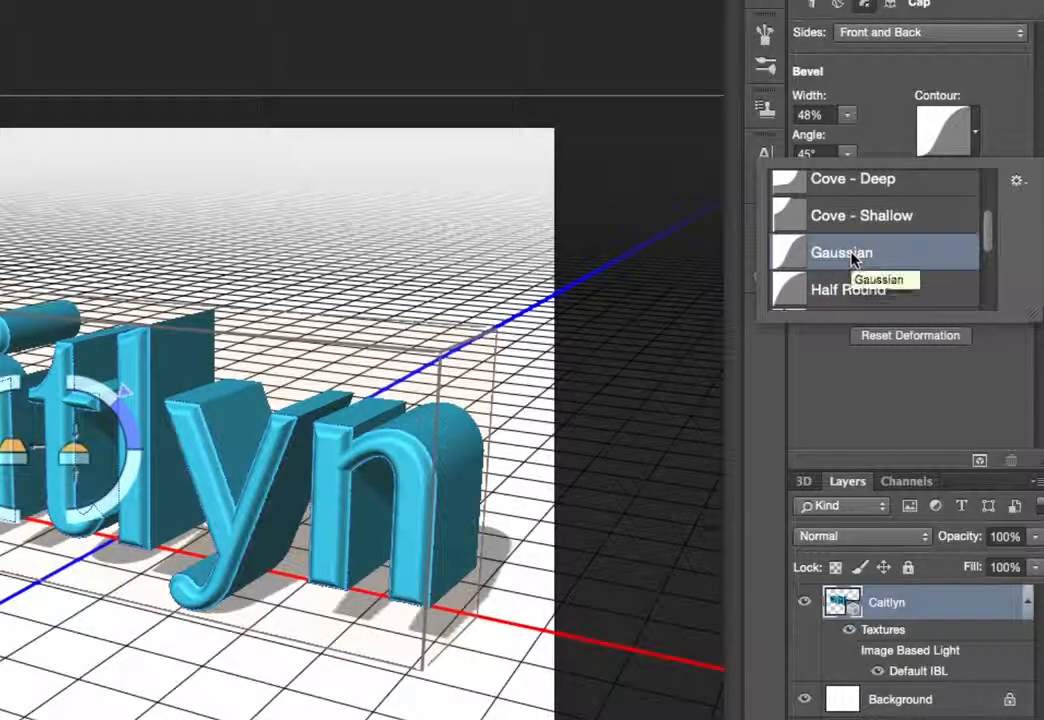
pyautogui.scroll(-2, 852, 282)
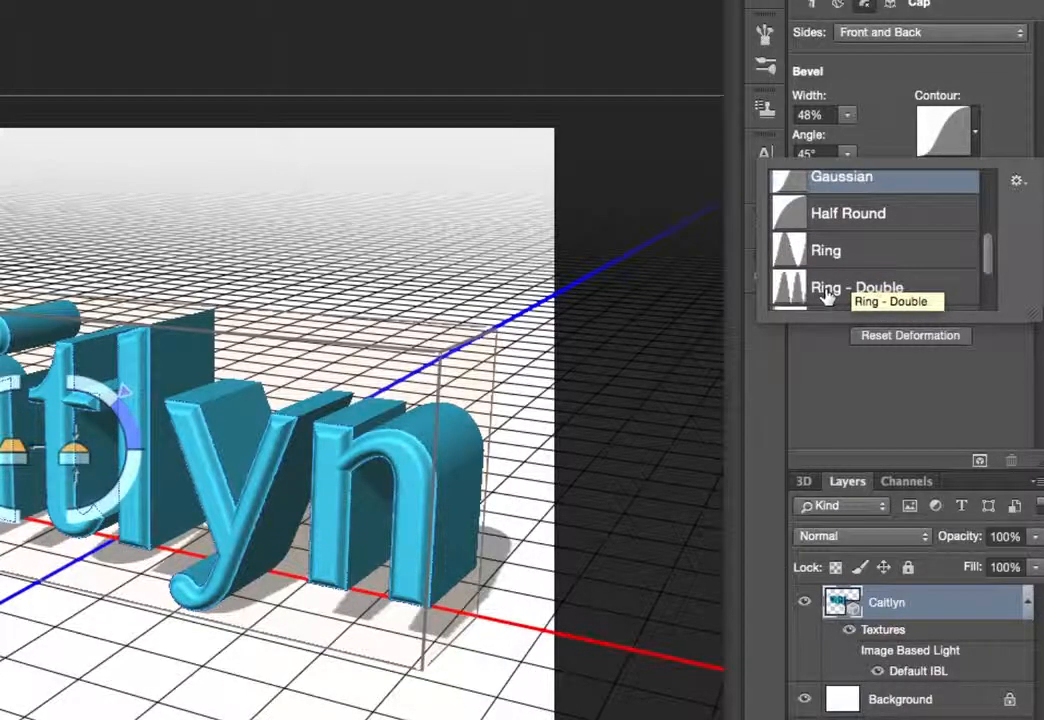
pyautogui.click(840, 288)
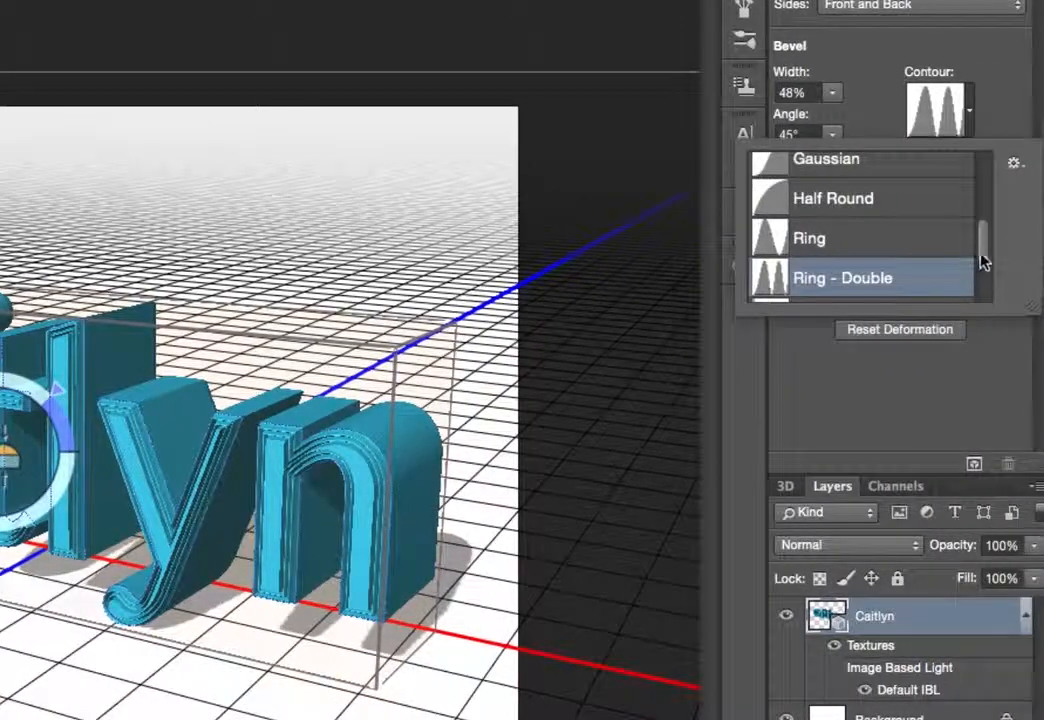
# Try the Rounded Steps and Sawtooth 1 contours, then apply the Half Round contour and close the picker
pyautogui.moveTo(983, 262); pyautogui.dragTo(981, 298)
pyautogui.click(893, 248)
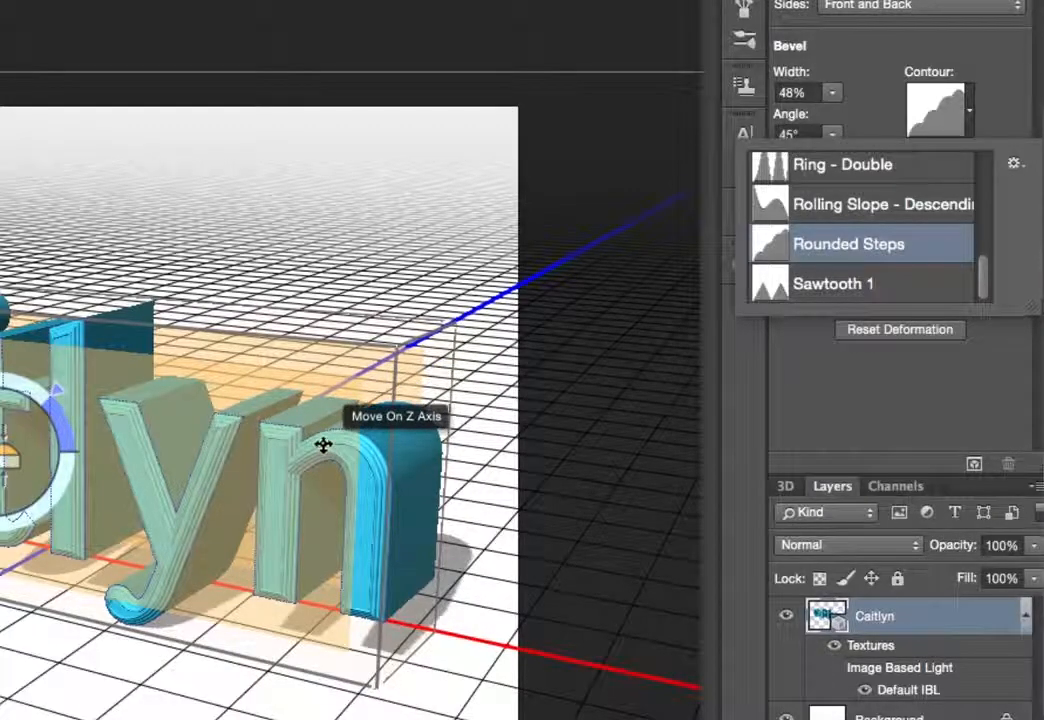
pyautogui.click(934, 285)
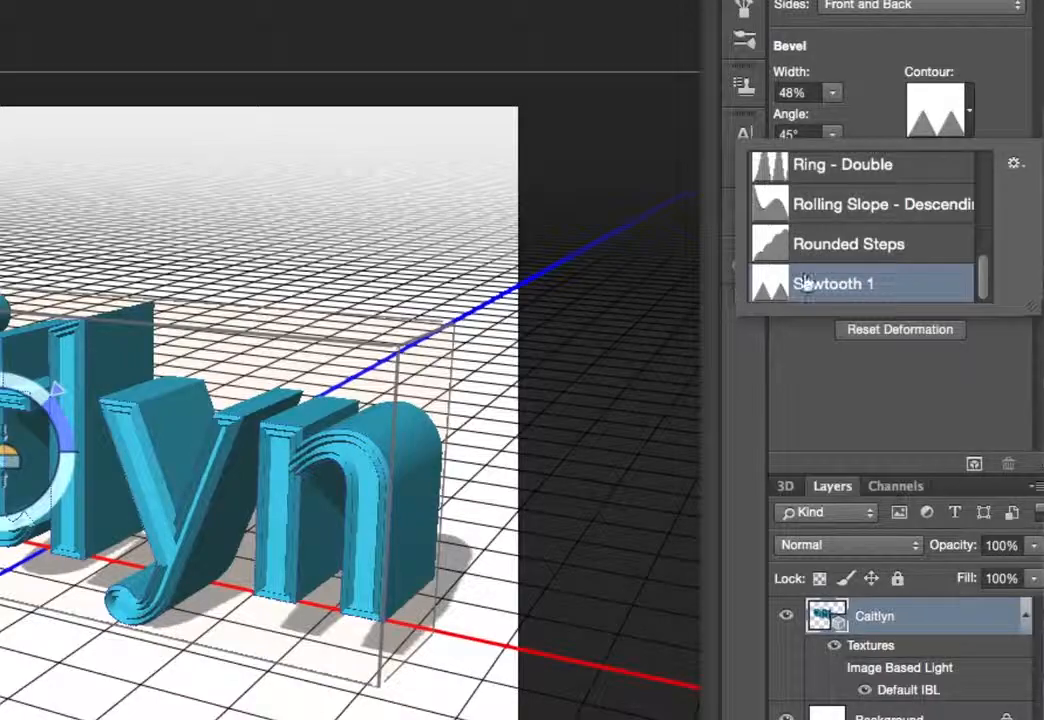
pyautogui.scroll(3, 800, 263)
pyautogui.scroll(4, 866, 265)
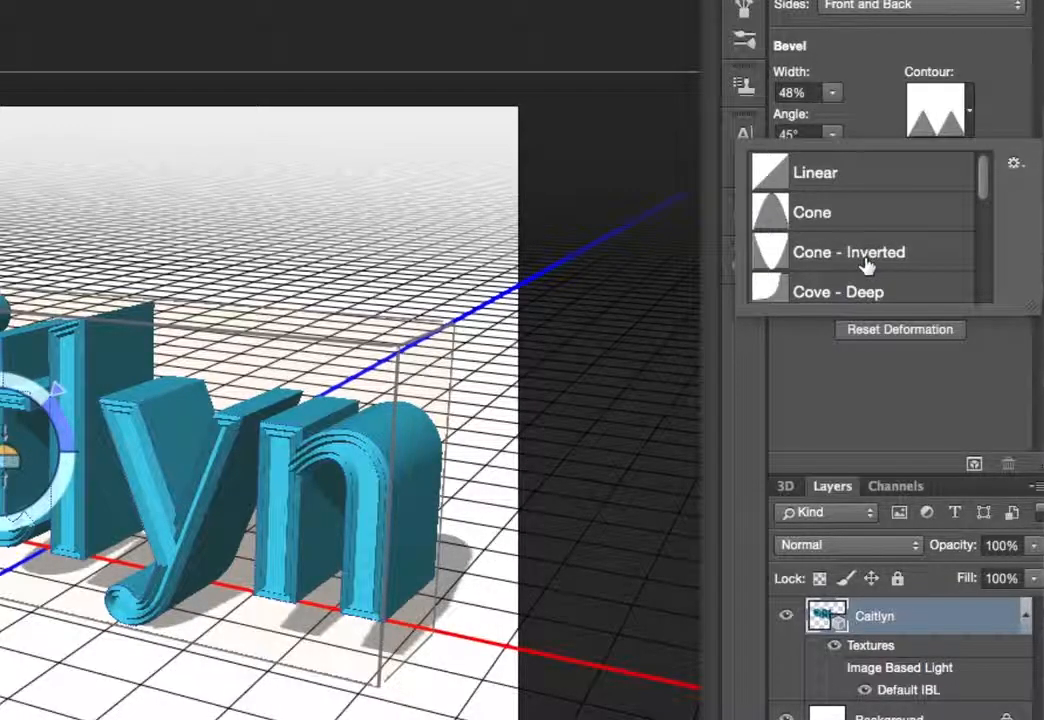
pyautogui.scroll(-3, 866, 265)
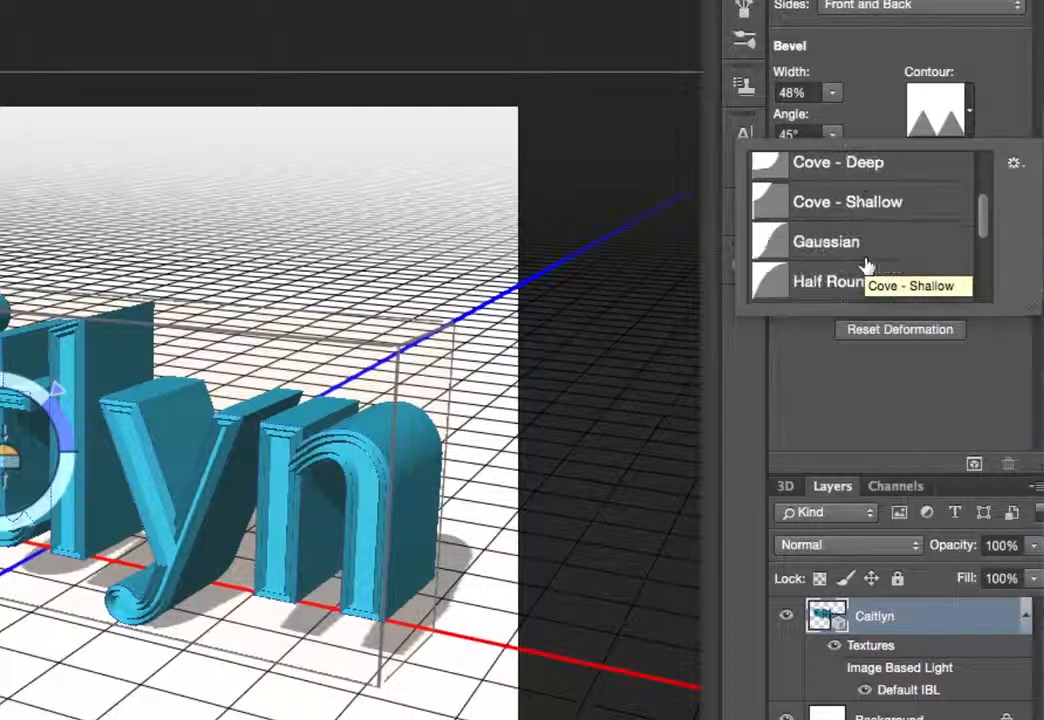
pyautogui.click(855, 276)
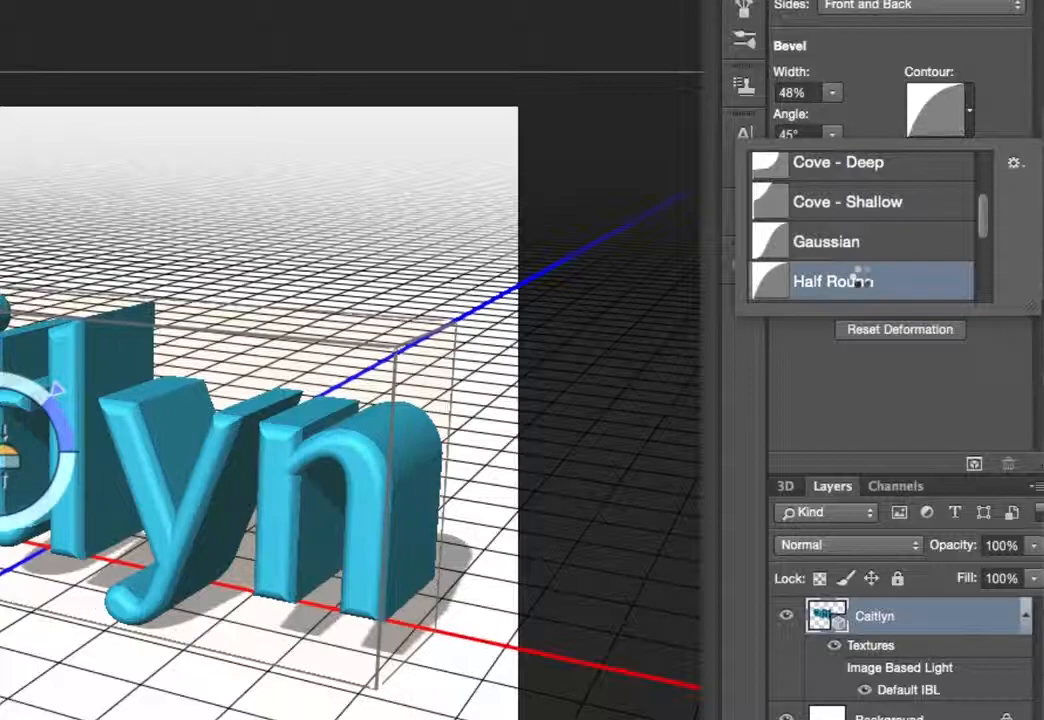
pyautogui.click(970, 143)
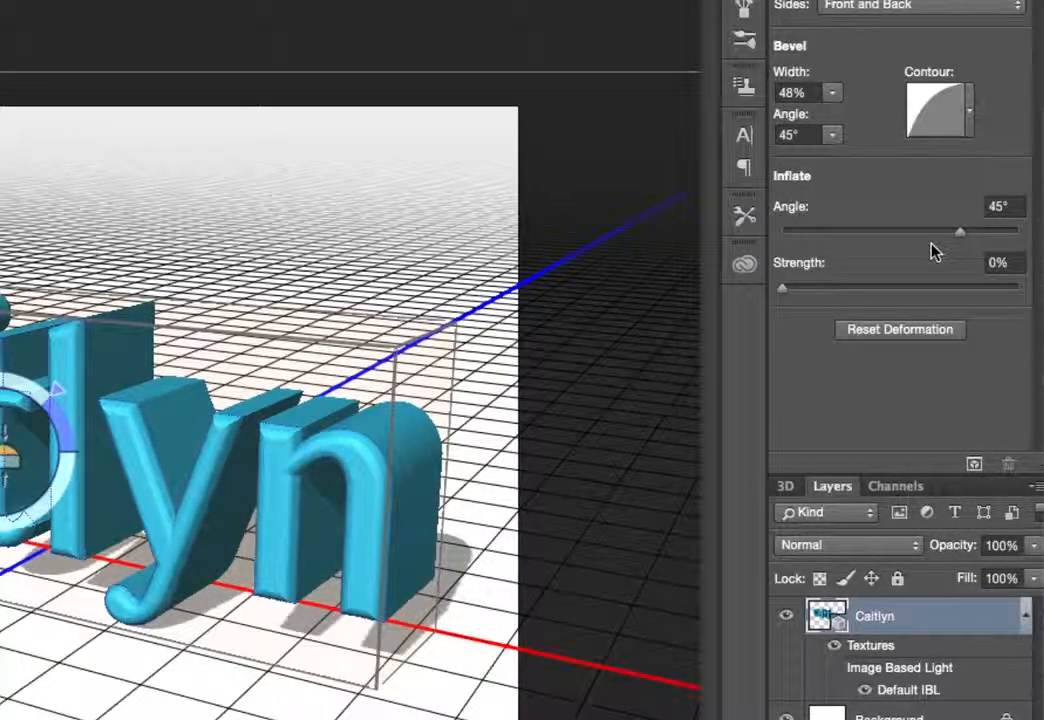
# Experiment with the Inflate Angle and Strength sliders, setting Angle back to 45°
pyautogui.moveTo(960, 234); pyautogui.dragTo(930, 240)
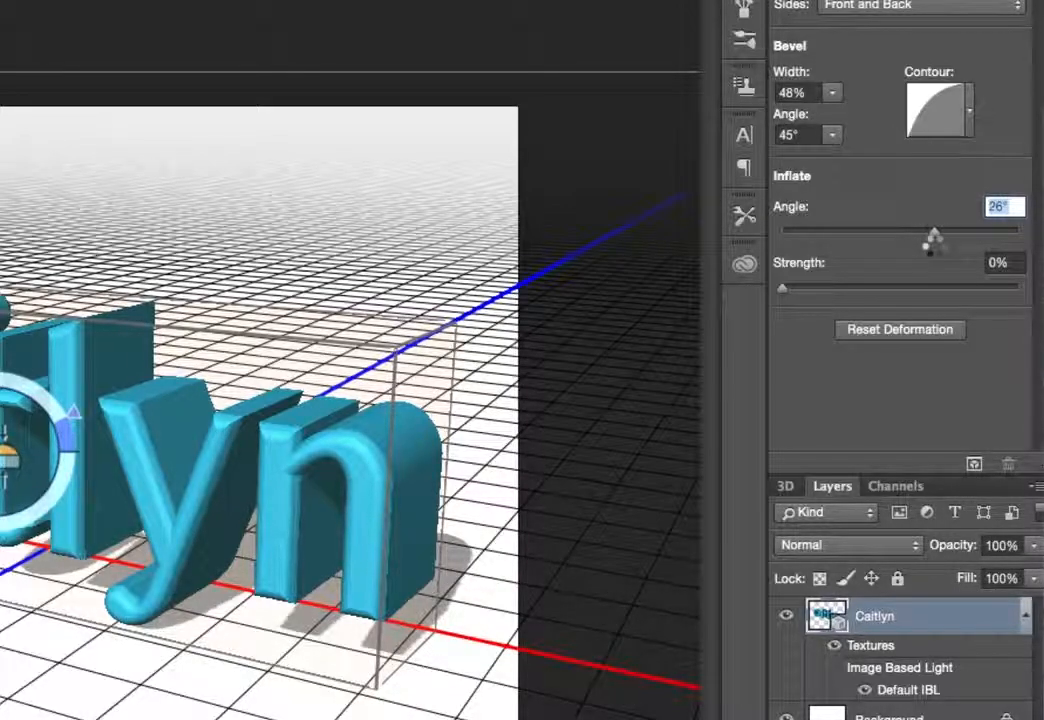
pyautogui.write('45')
pyautogui.press('Return')
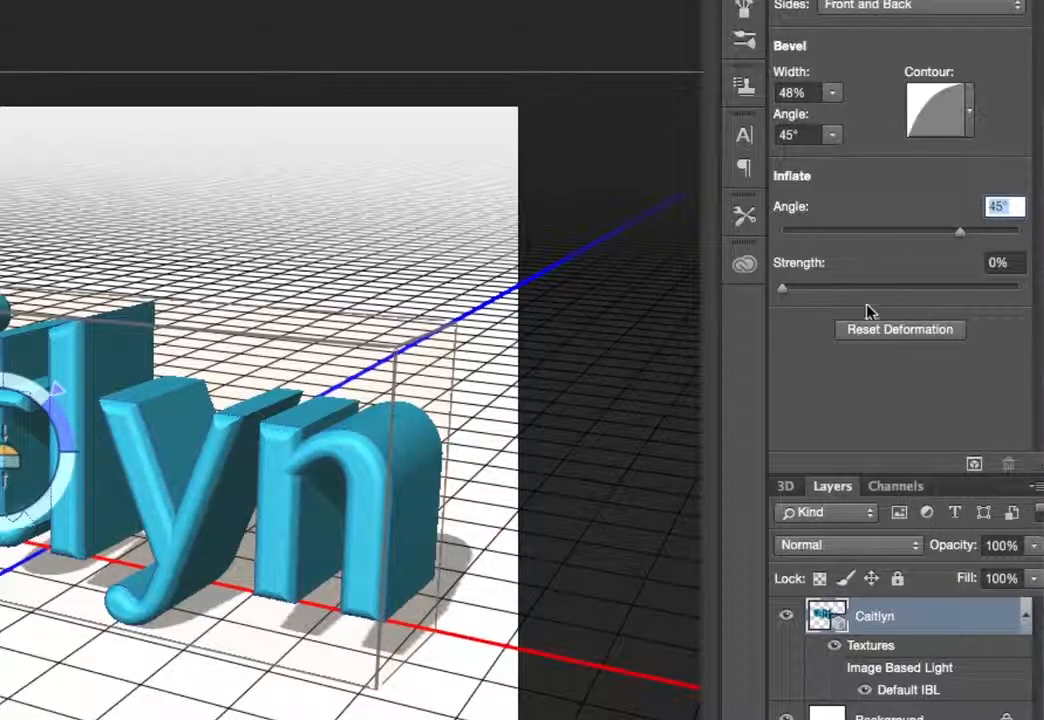
pyautogui.moveTo(784, 294)
pyautogui.mouseDown()
pyautogui.moveTo(951, 302)
pyautogui.moveTo(715, 294)
pyautogui.moveTo(1013, 295)
pyautogui.moveTo(785, 288)
pyautogui.mouseUp()
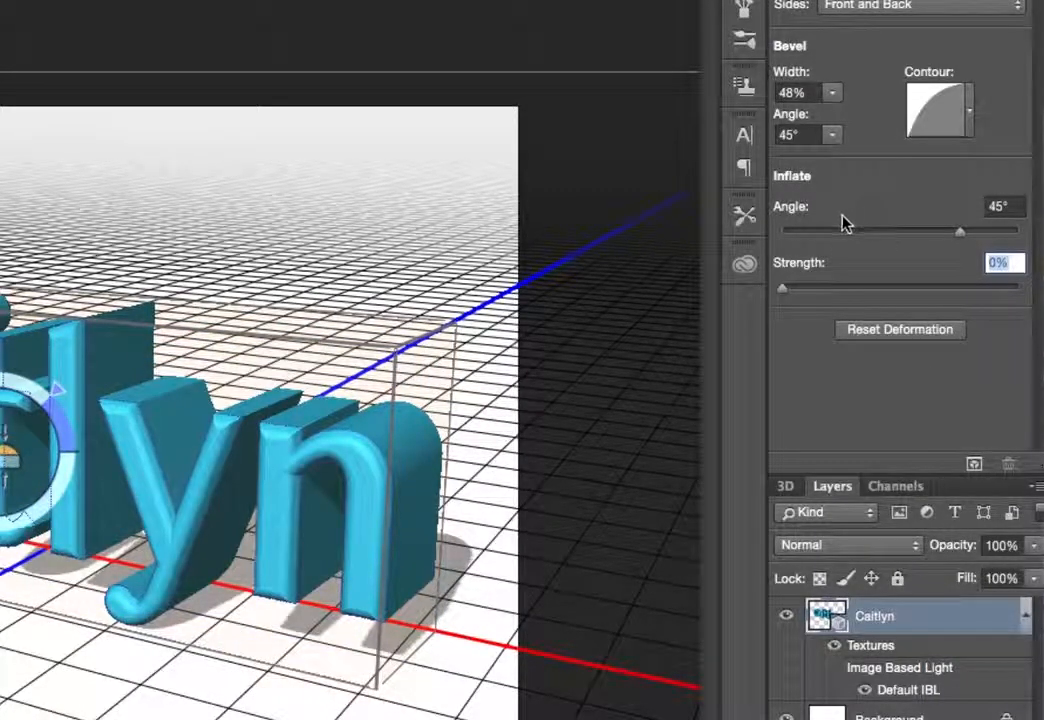
pyautogui.moveTo(962, 232); pyautogui.dragTo(960, 273)
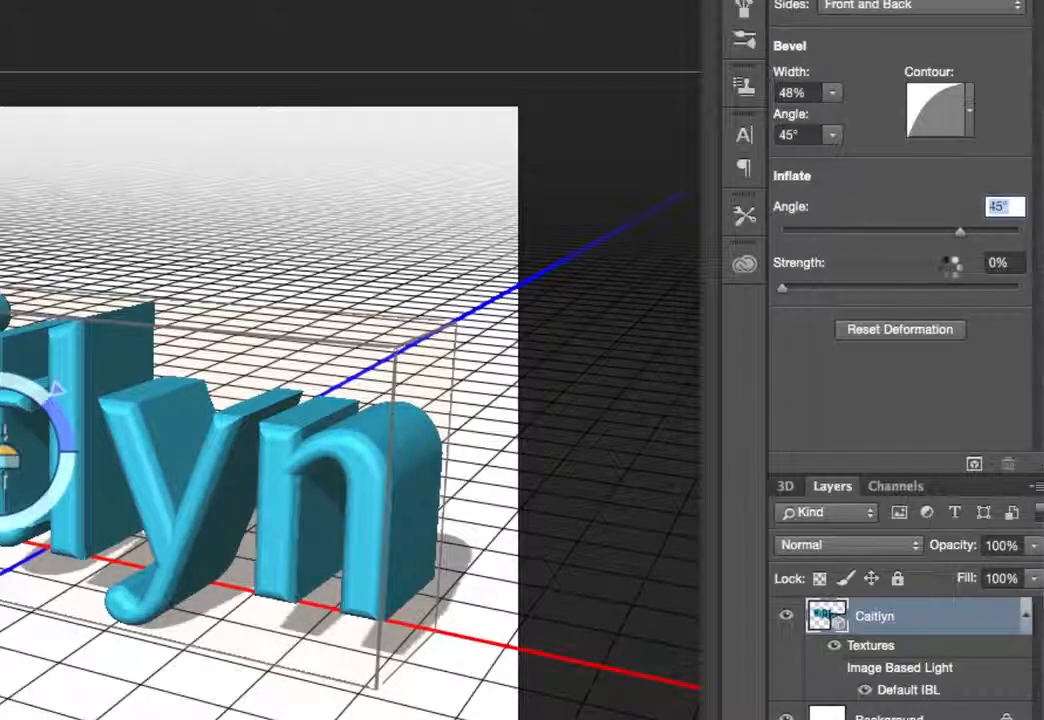
# Adjust the cap with the on-canvas widget to about 33° inflate angle, 49% bevel width and 43° bevel angle
pyautogui.moveTo(56, 390); pyautogui.dragTo(64, 401)
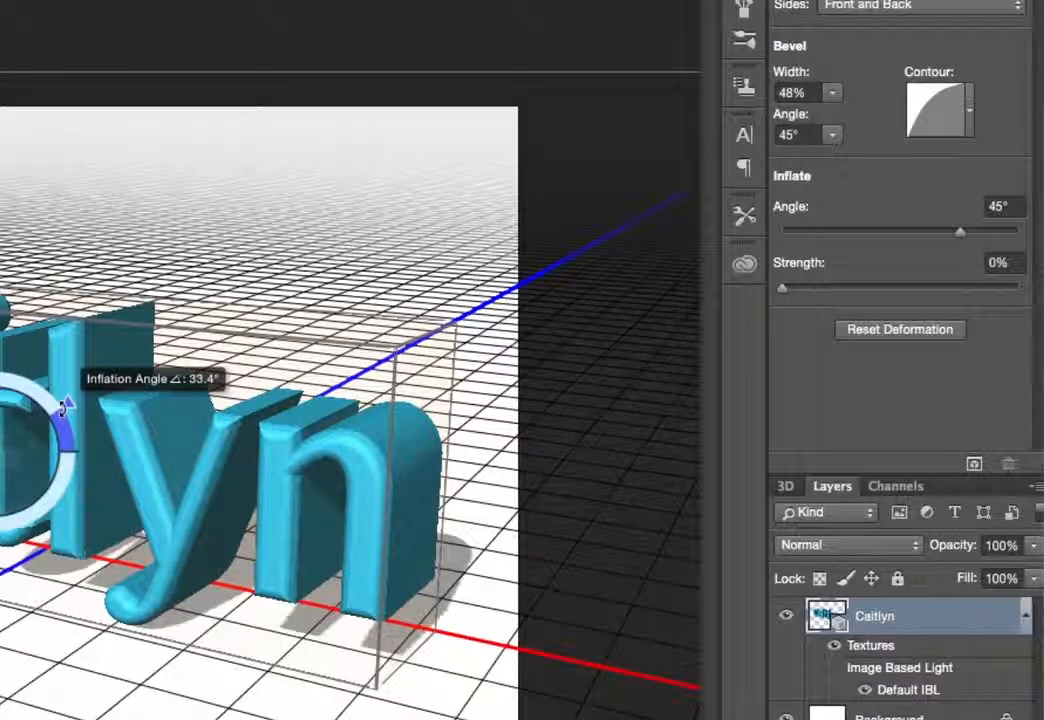
pyautogui.moveTo(62, 408); pyautogui.dragTo(64, 412)
pyautogui.moveTo(12, 462); pyautogui.dragTo(60, 490)
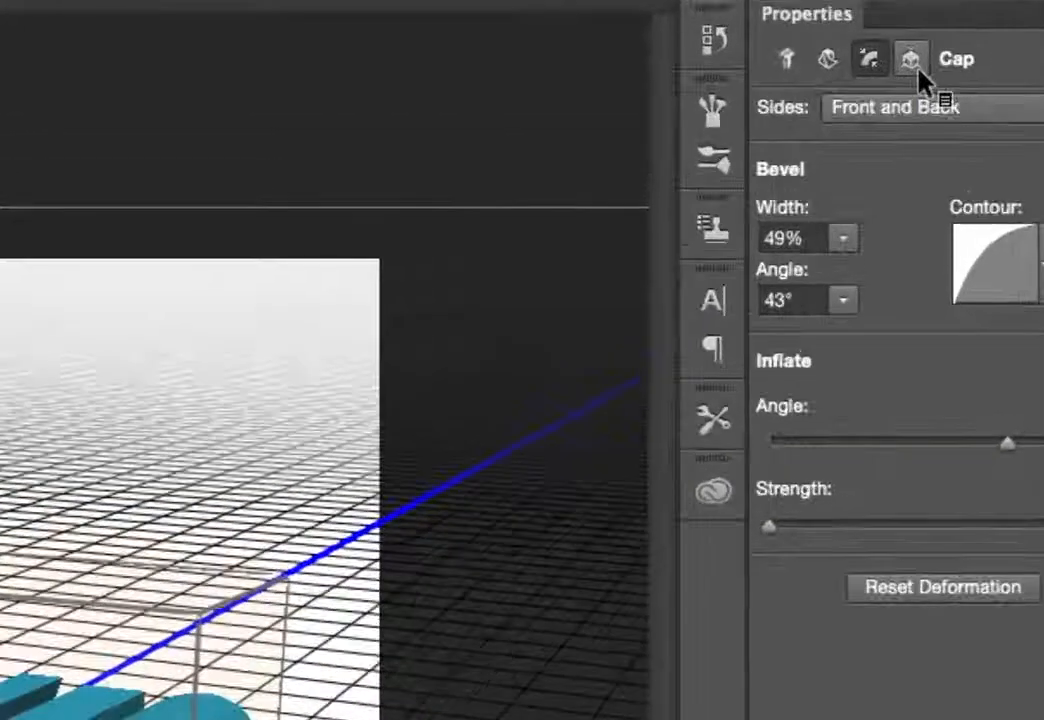
# Open the mesh's Coordinates properties
pyautogui.click(916, 68)
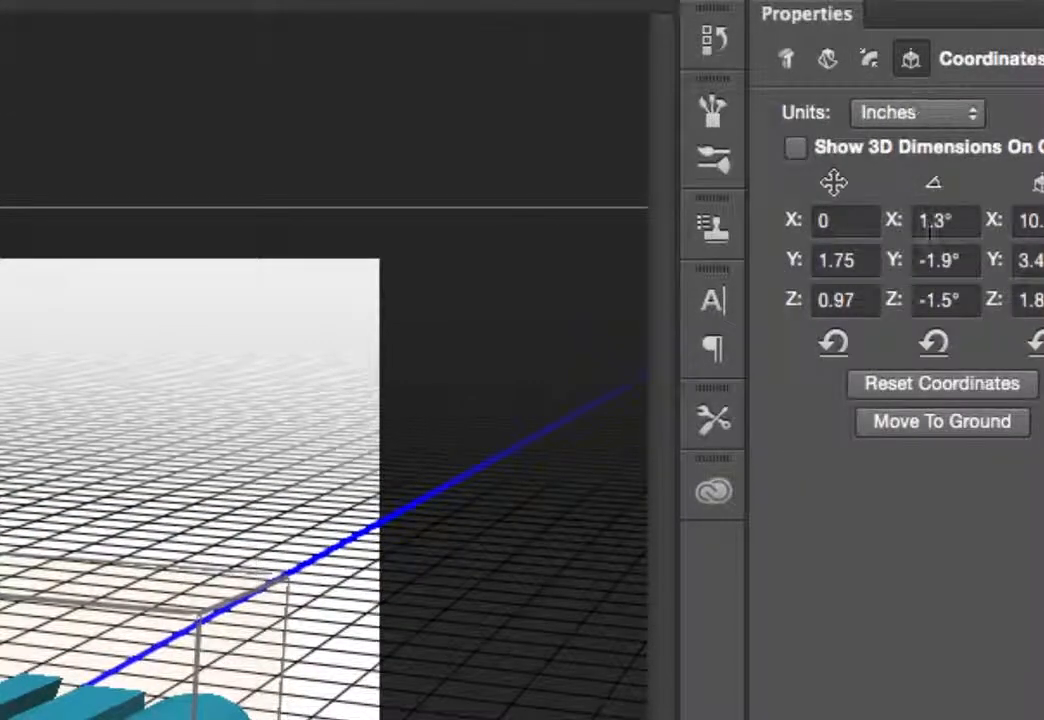